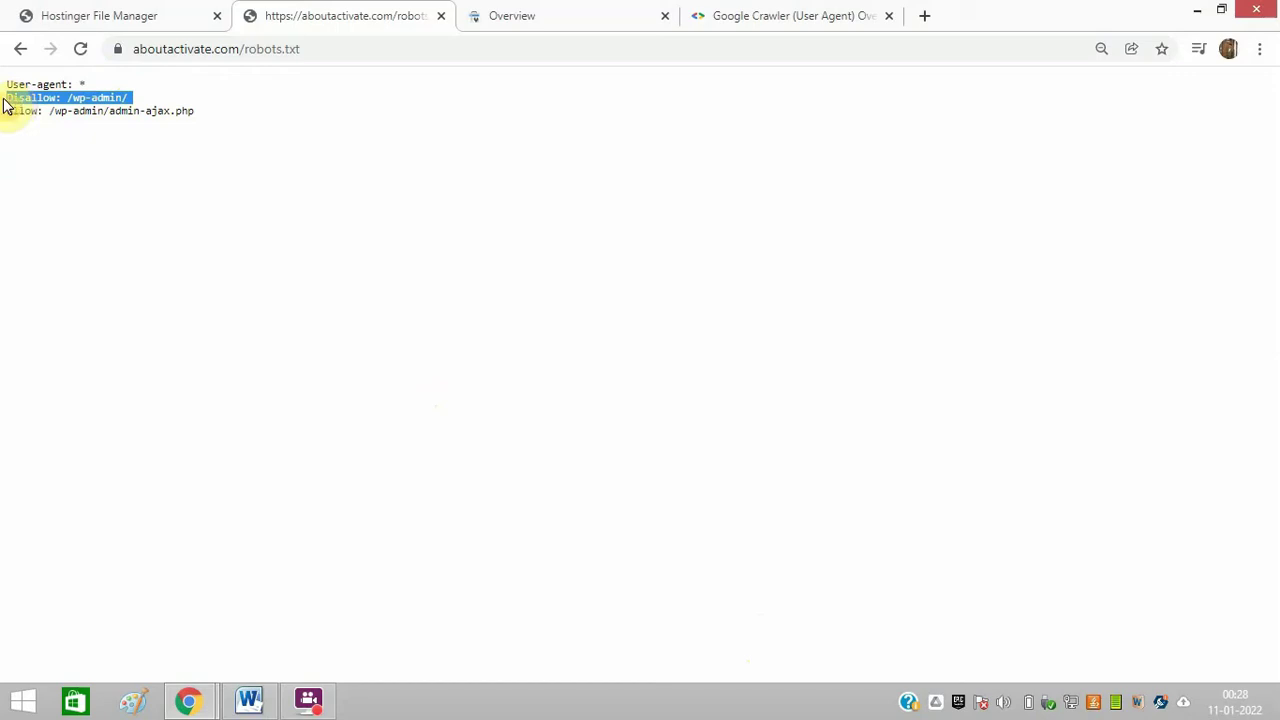
# Open the Coverage report's Server error (5xx) issue and show the checks for its affected feed URL.
pyautogui.click(540, 9)
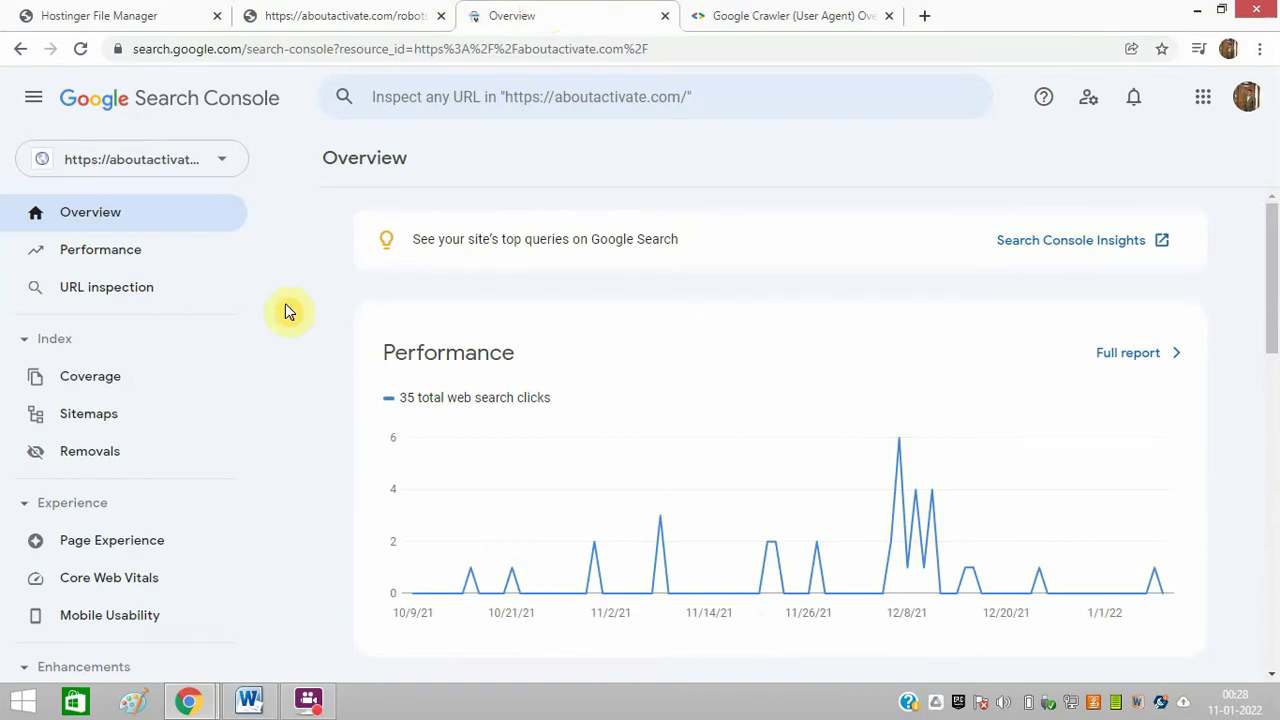
pyautogui.click(113, 398)
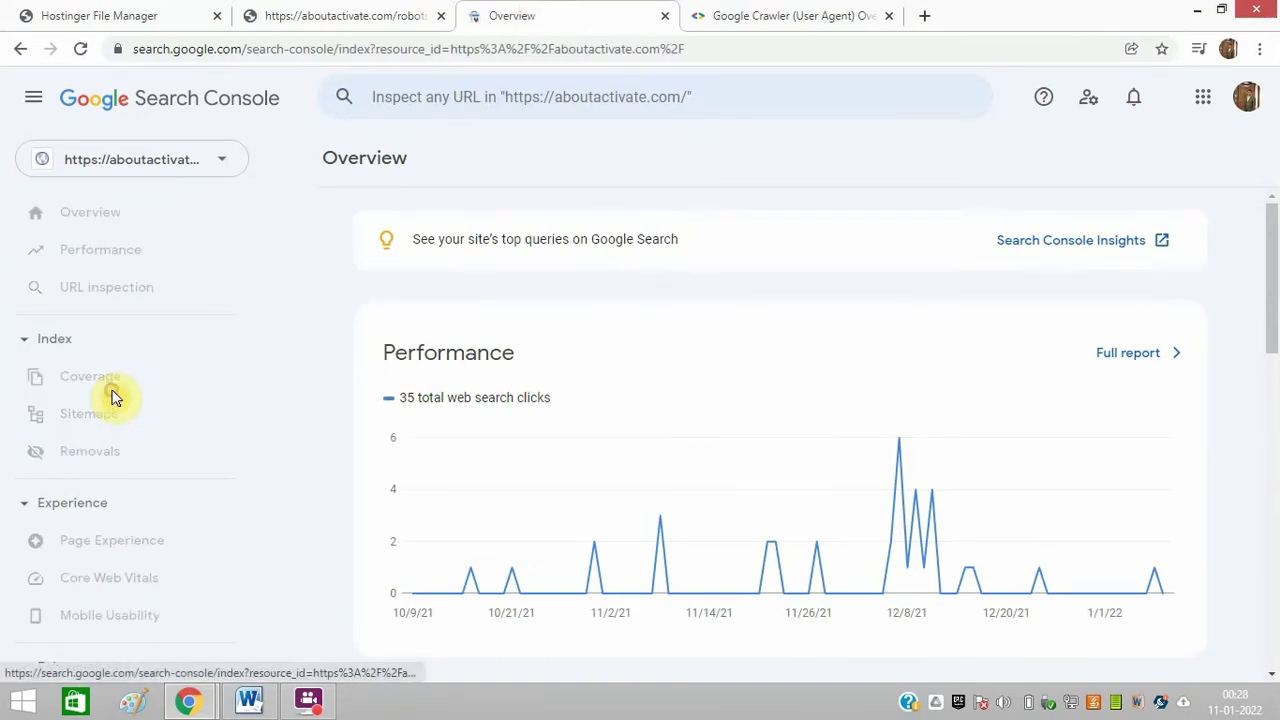
pyautogui.scroll(-4, 1276, 312)
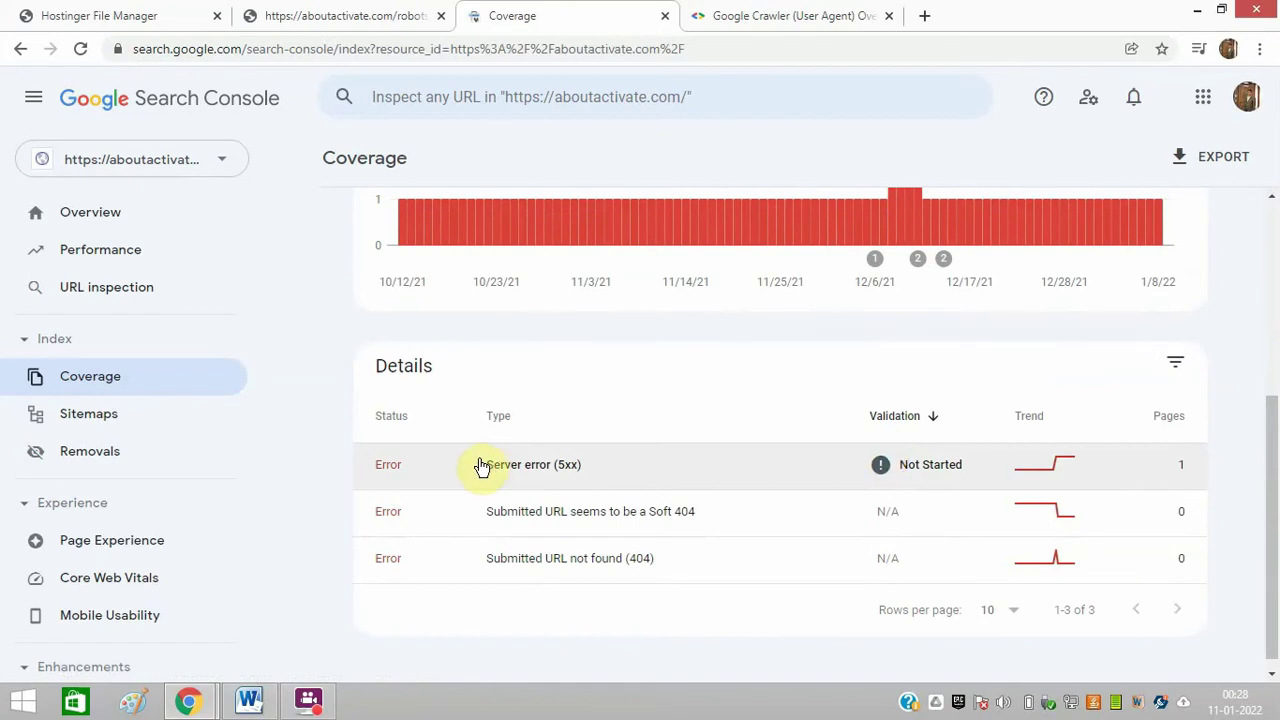
pyautogui.click(481, 465)
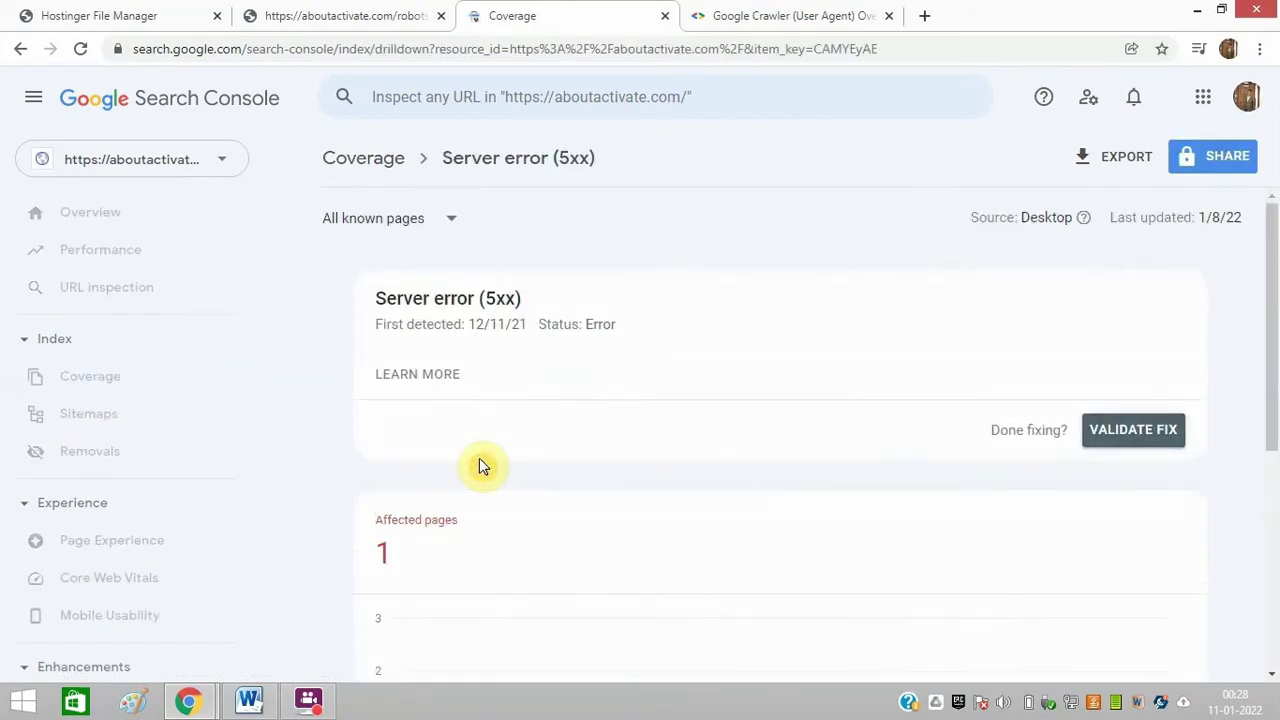
pyautogui.moveTo(1271, 366); pyautogui.dragTo(1273, 612)
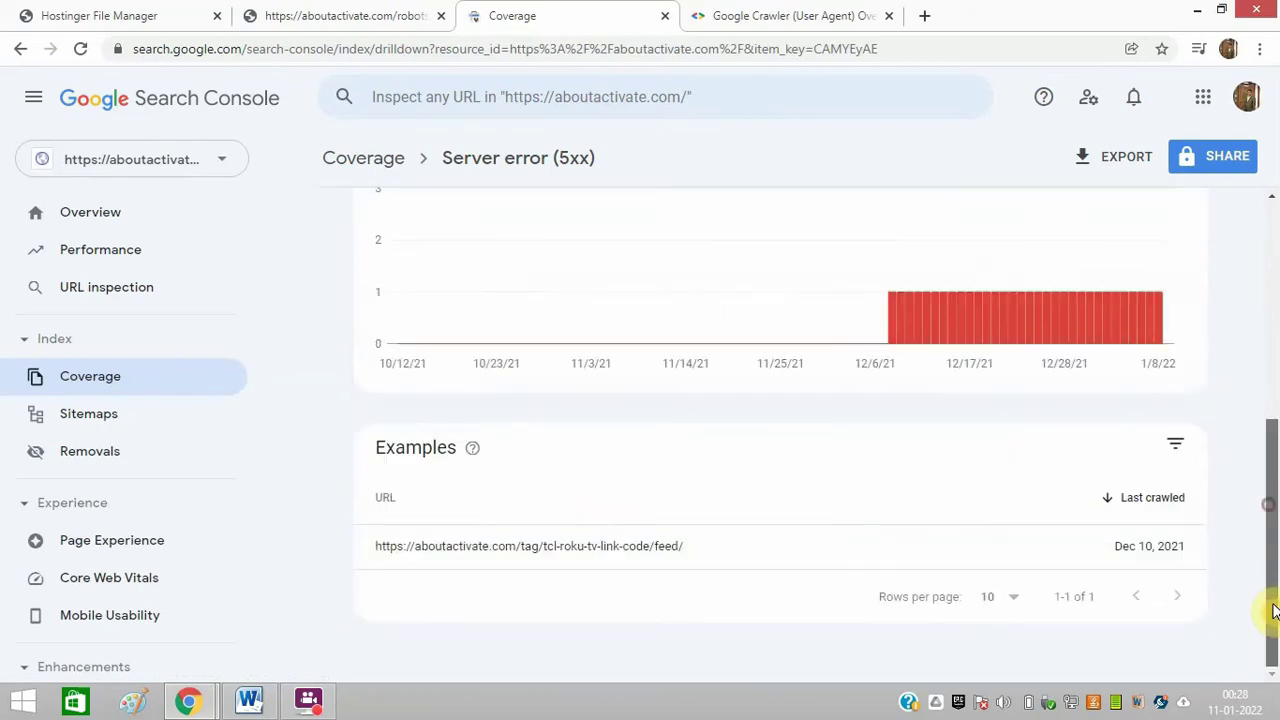
pyautogui.click(652, 558)
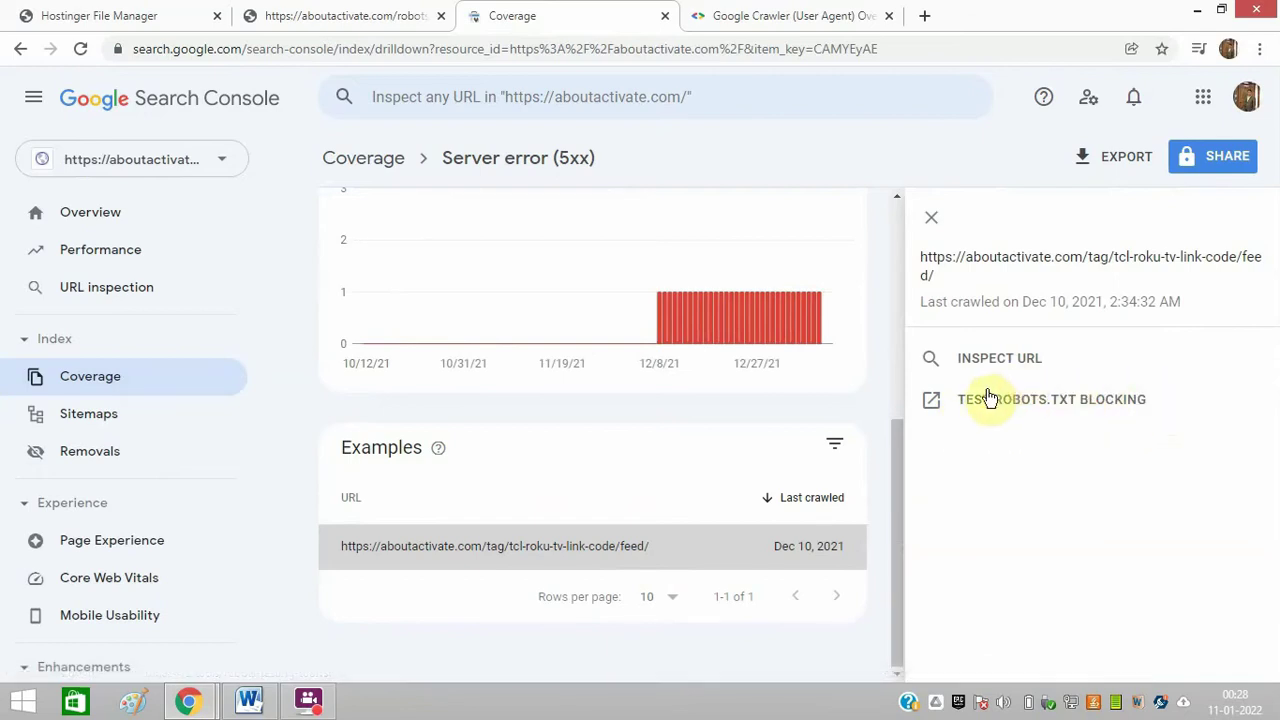
# Test the feed URL in the robots.txt Tester and dismiss the fetch-failed warning.
pyautogui.click(1076, 408)
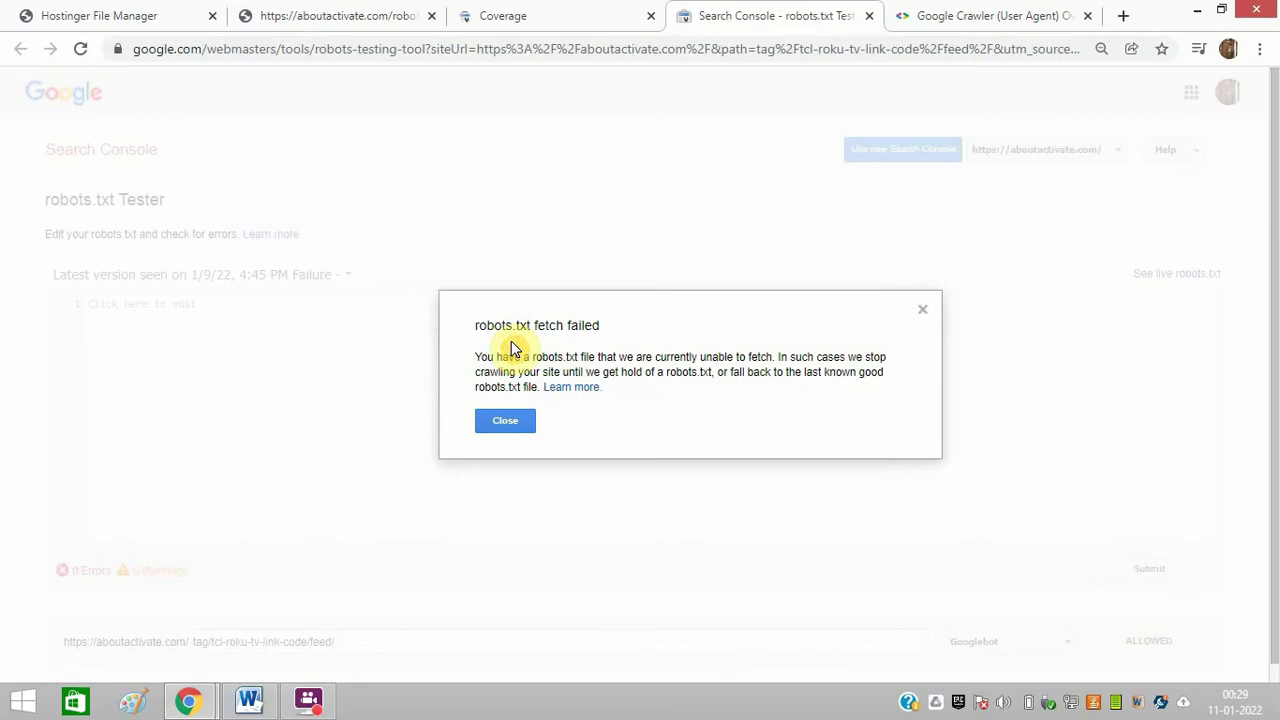
pyautogui.click(514, 420)
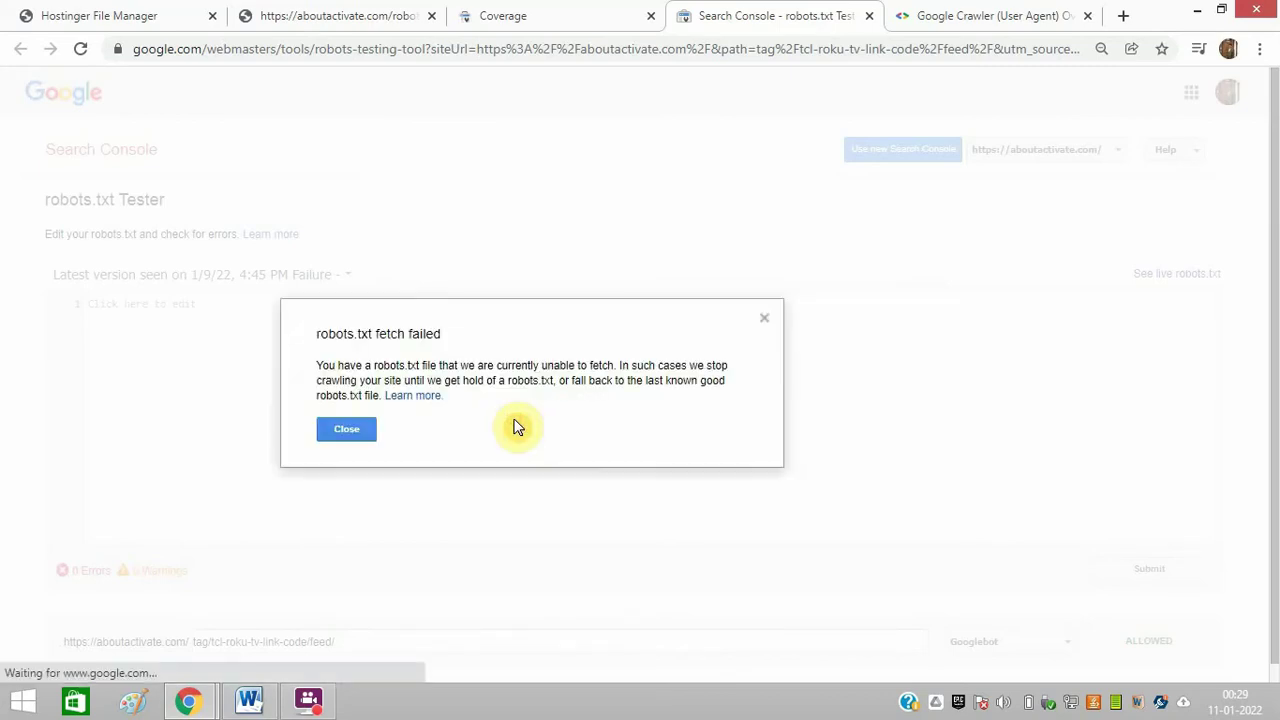
pyautogui.click(372, 434)
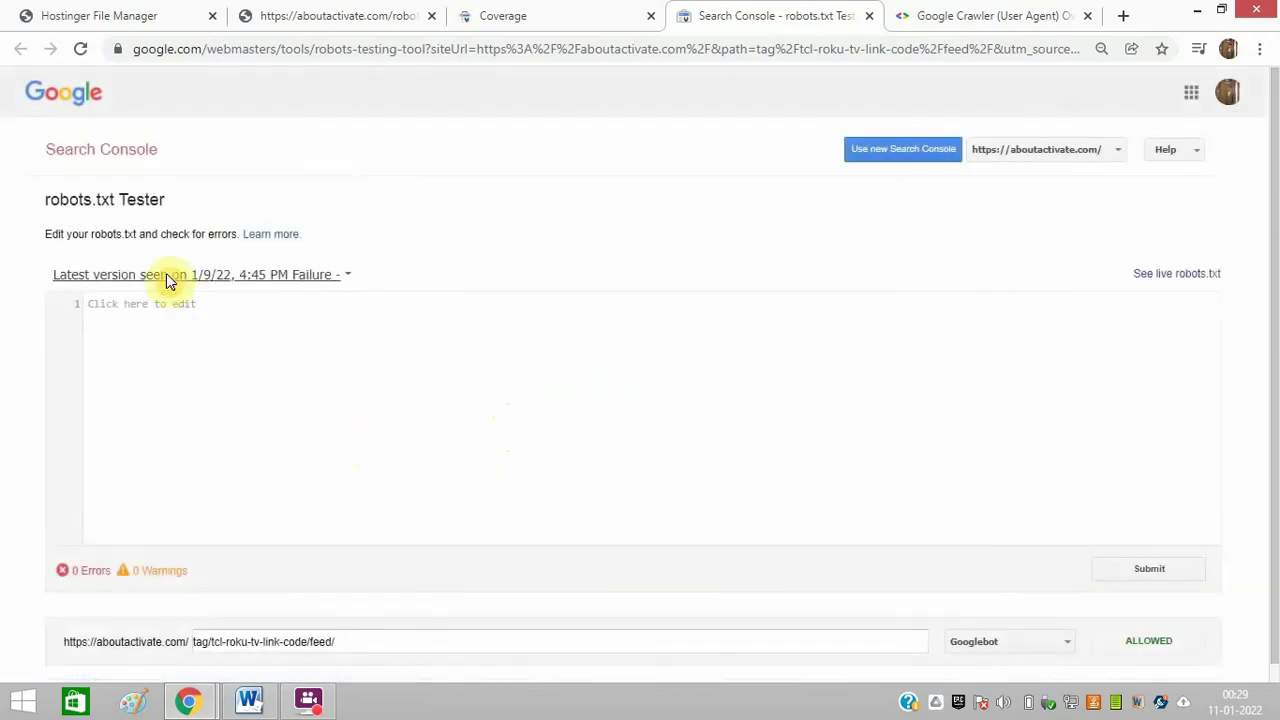
# Review the tester's Latest version history, then move to Google's crawler user-agent documentation.
pyautogui.click(60, 274)
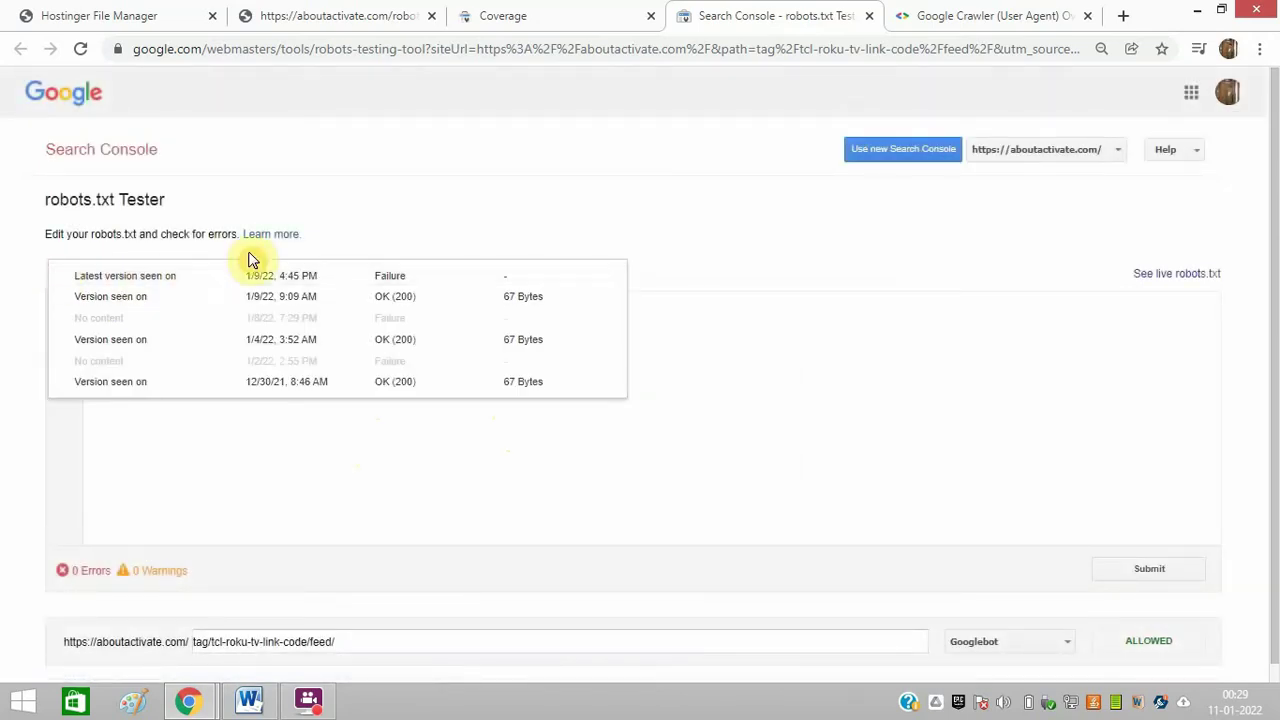
pyautogui.click(346, 240)
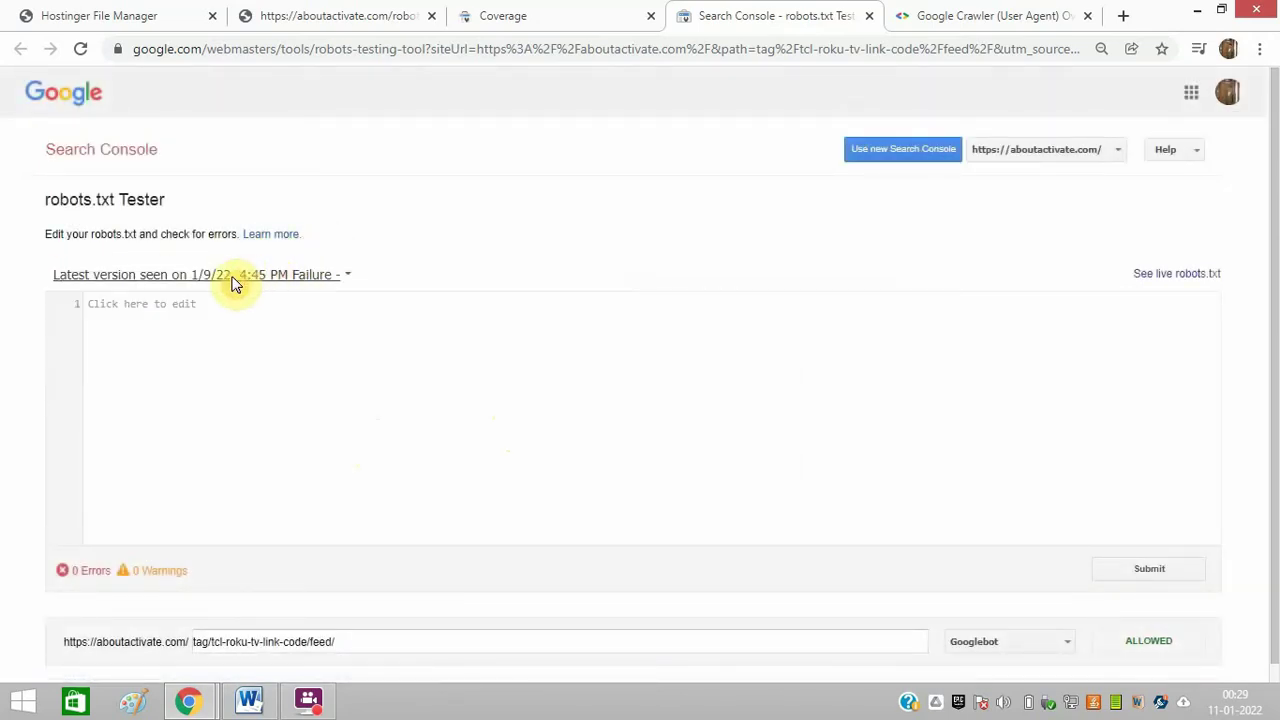
pyautogui.click(358, 270)
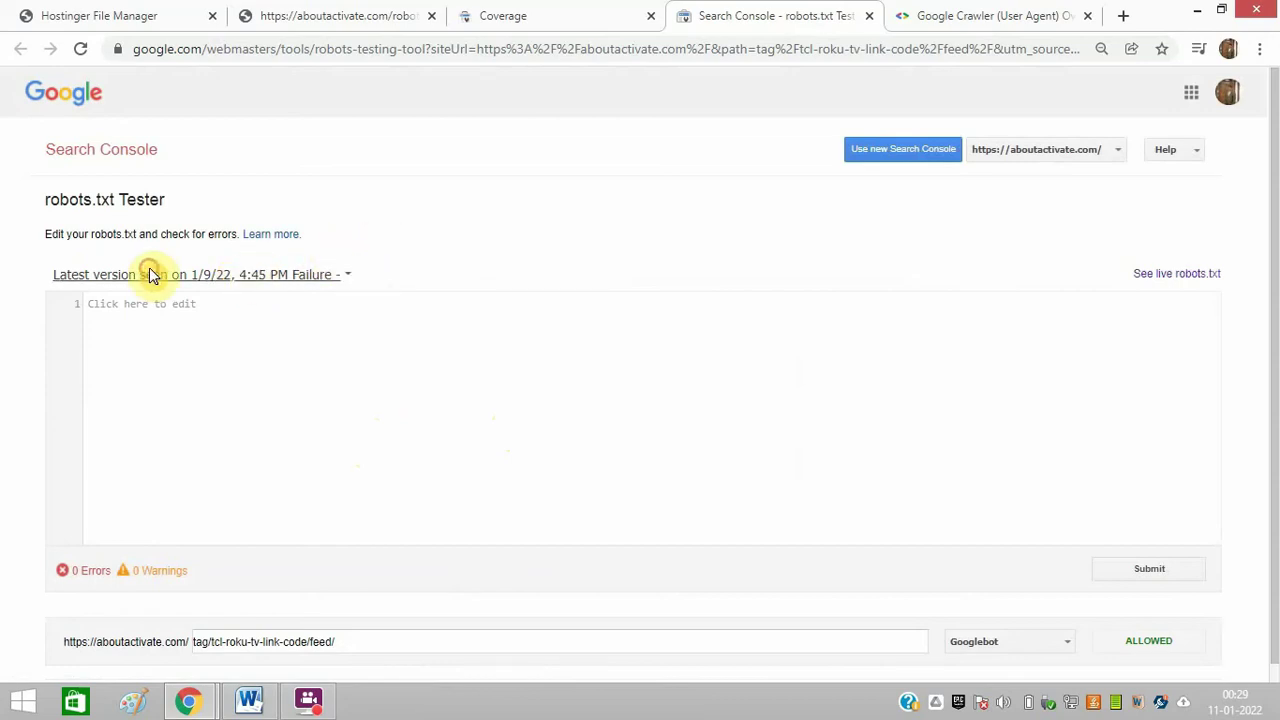
pyautogui.moveTo(68, 234); pyautogui.dragTo(175, 232)
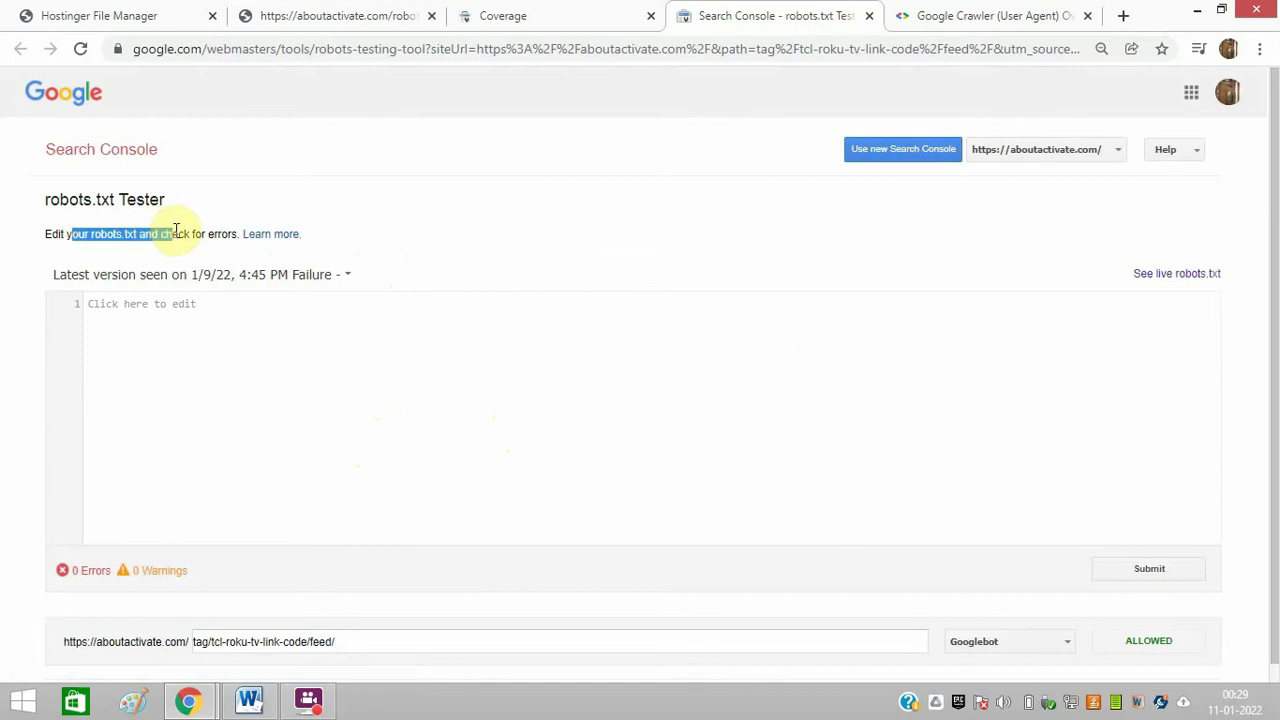
pyautogui.click(175, 232)
pyautogui.click(357, 206)
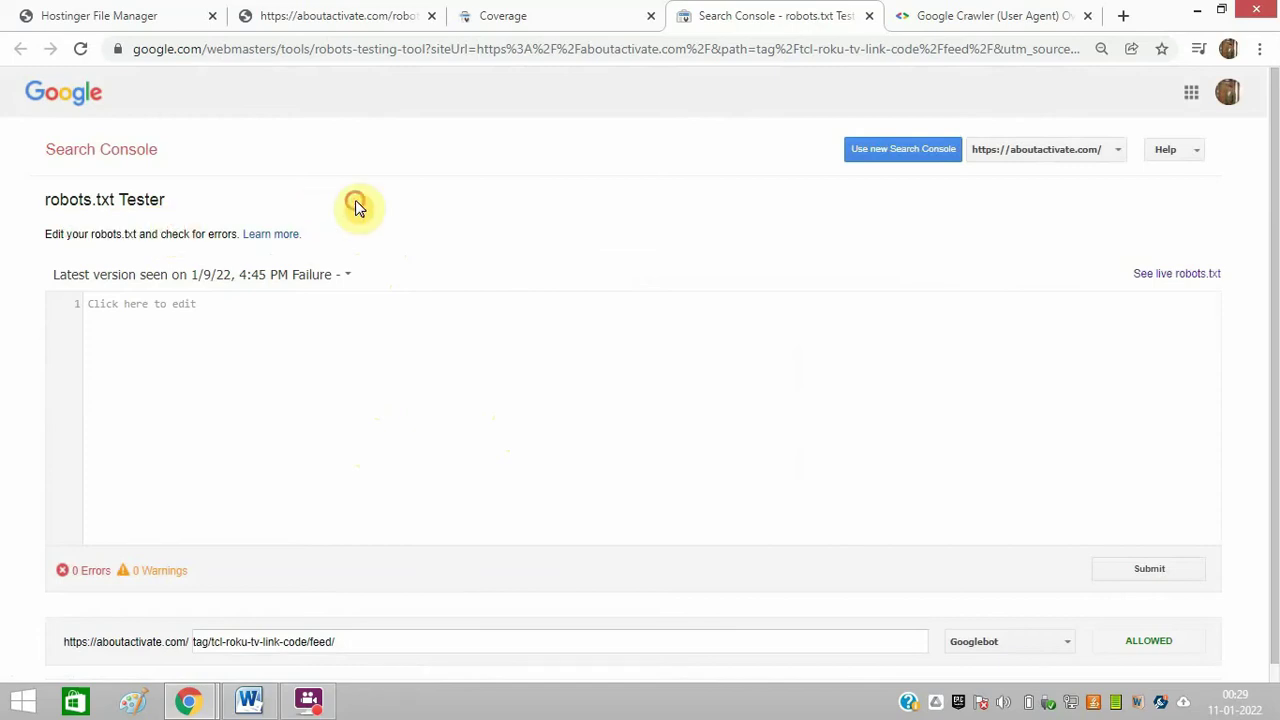
pyautogui.moveTo(1272, 346); pyautogui.dragTo(1278, 427)
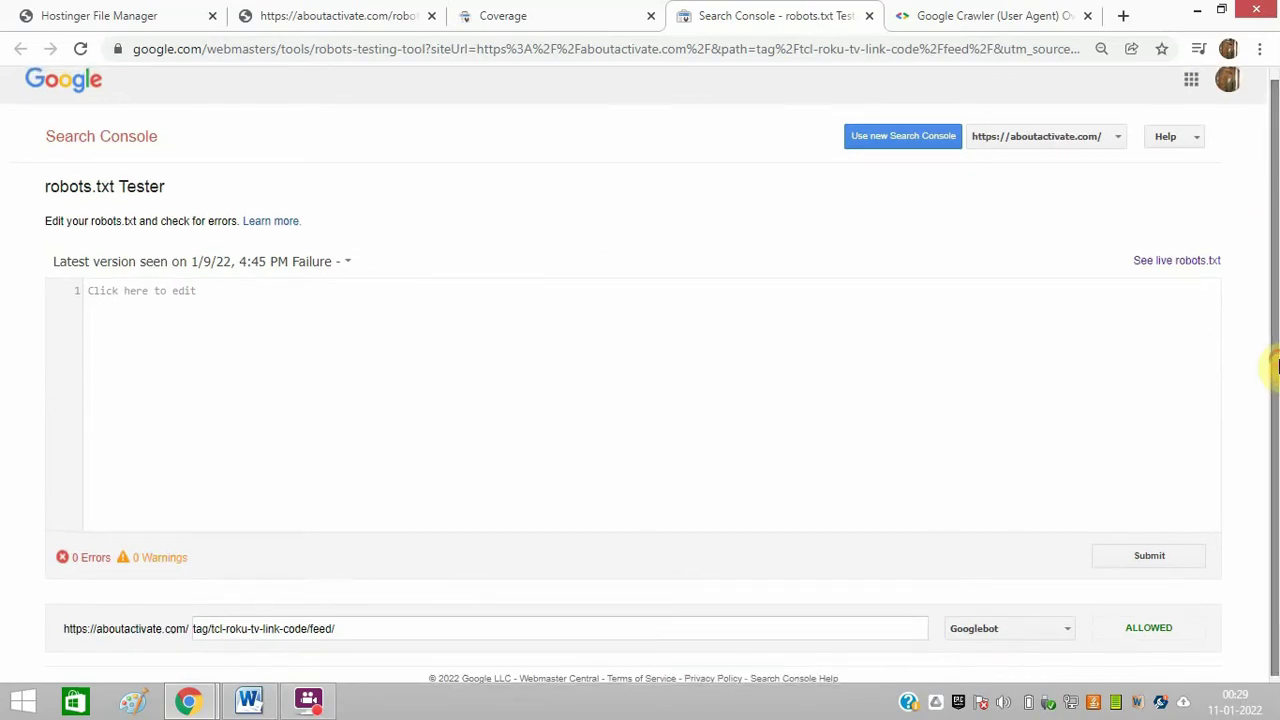
pyautogui.click(988, 12)
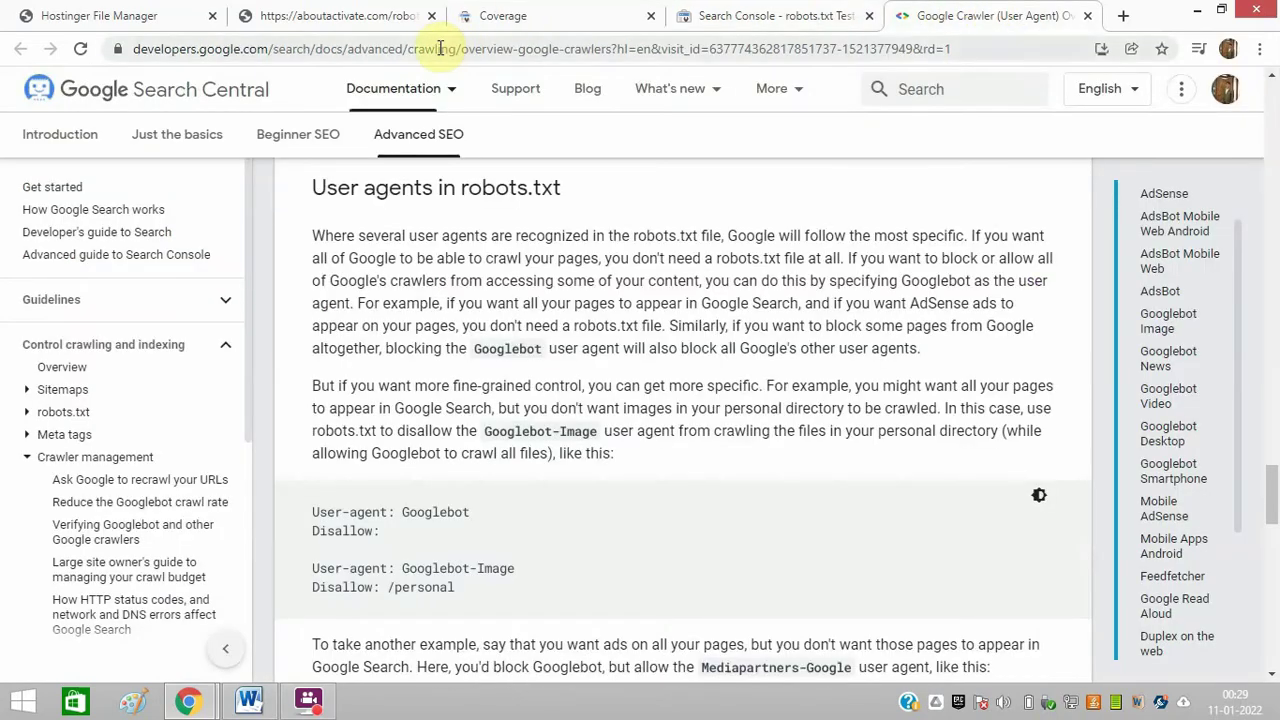
# Copy the 'User-agent: Googlebot / Disallow:' example rules and search Windows for 'note'.
pyautogui.click(343, 48)
pyautogui.click(543, 294)
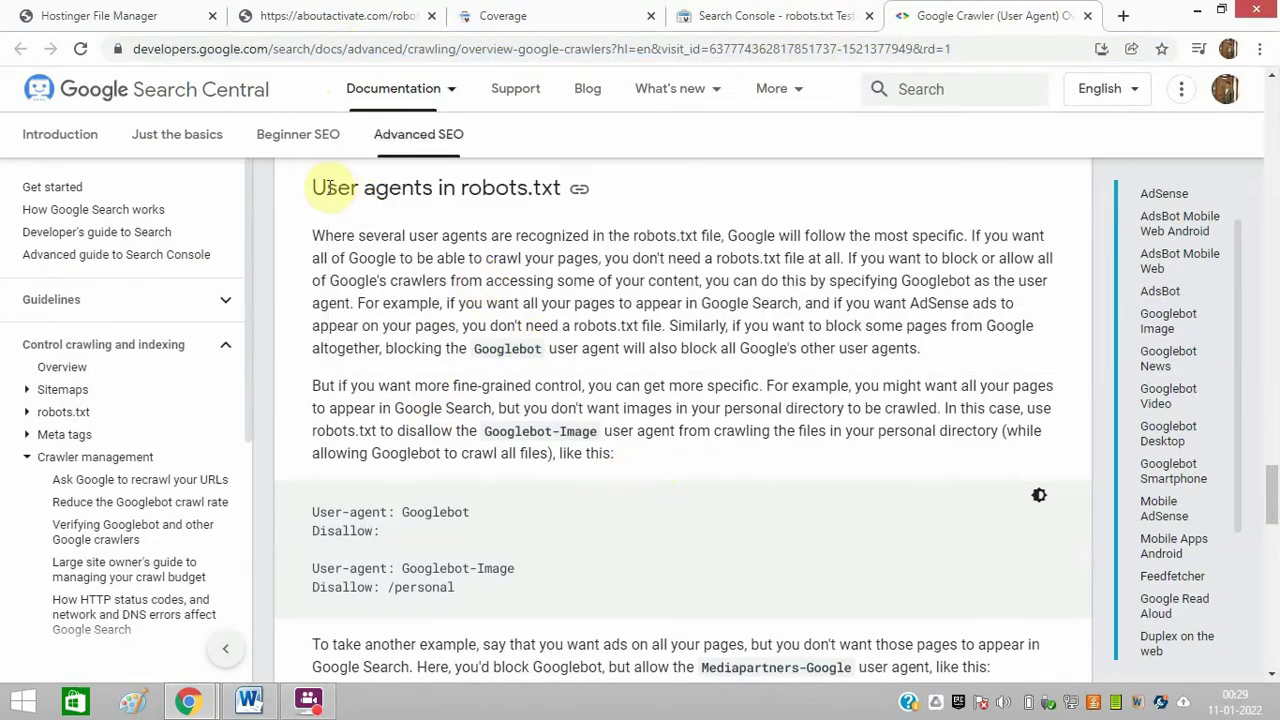
pyautogui.moveTo(326, 187); pyautogui.dragTo(495, 187)
pyautogui.moveTo(380, 531); pyautogui.dragTo(308, 520)
pyautogui.hotkey('ctrl', 'c')
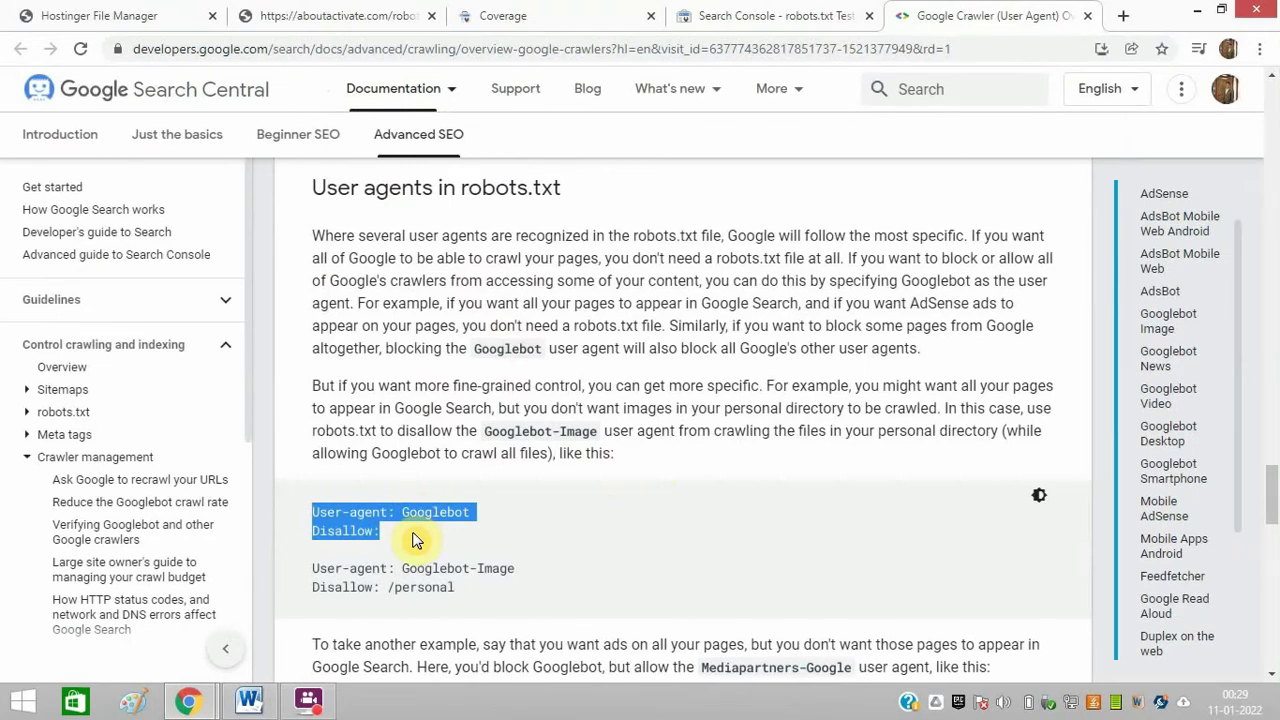
pyautogui.press('super')
pyautogui.write('not')
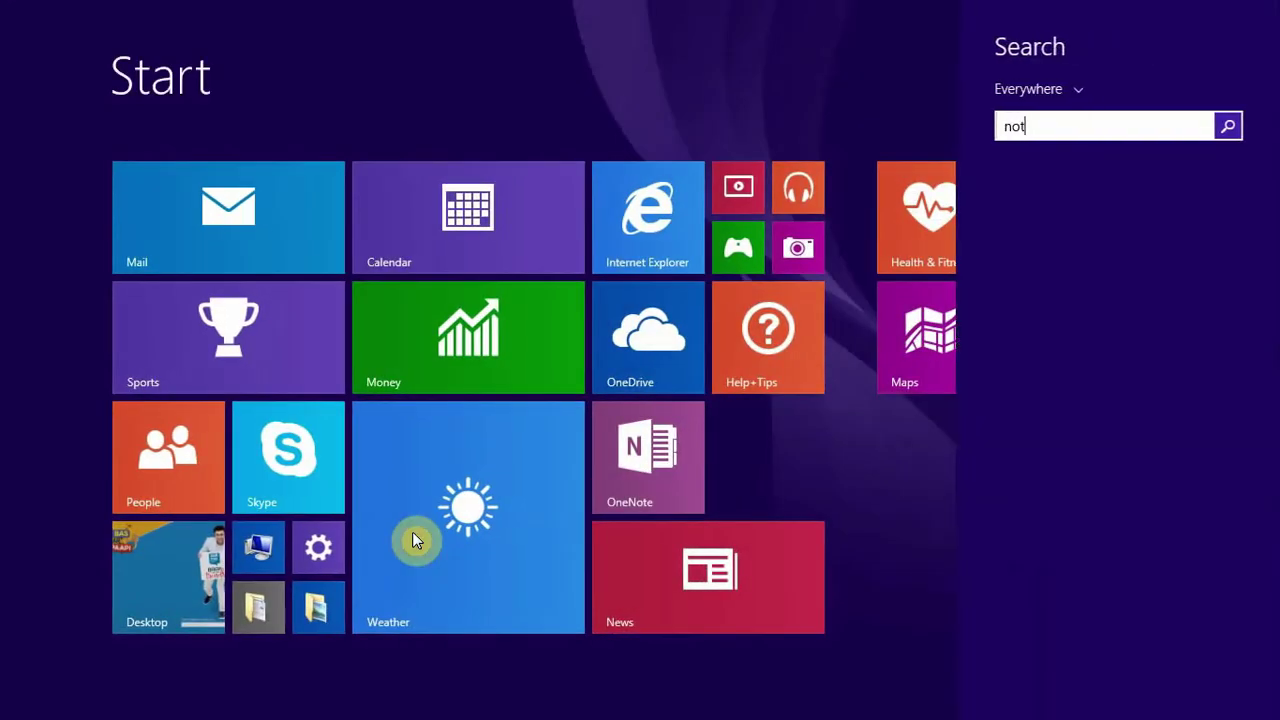
pyautogui.write('epad')
# Launch Notepad, paste the Googlebot rules, and select 'robots.txt' from the documentation heading.
pyautogui.press('Return')
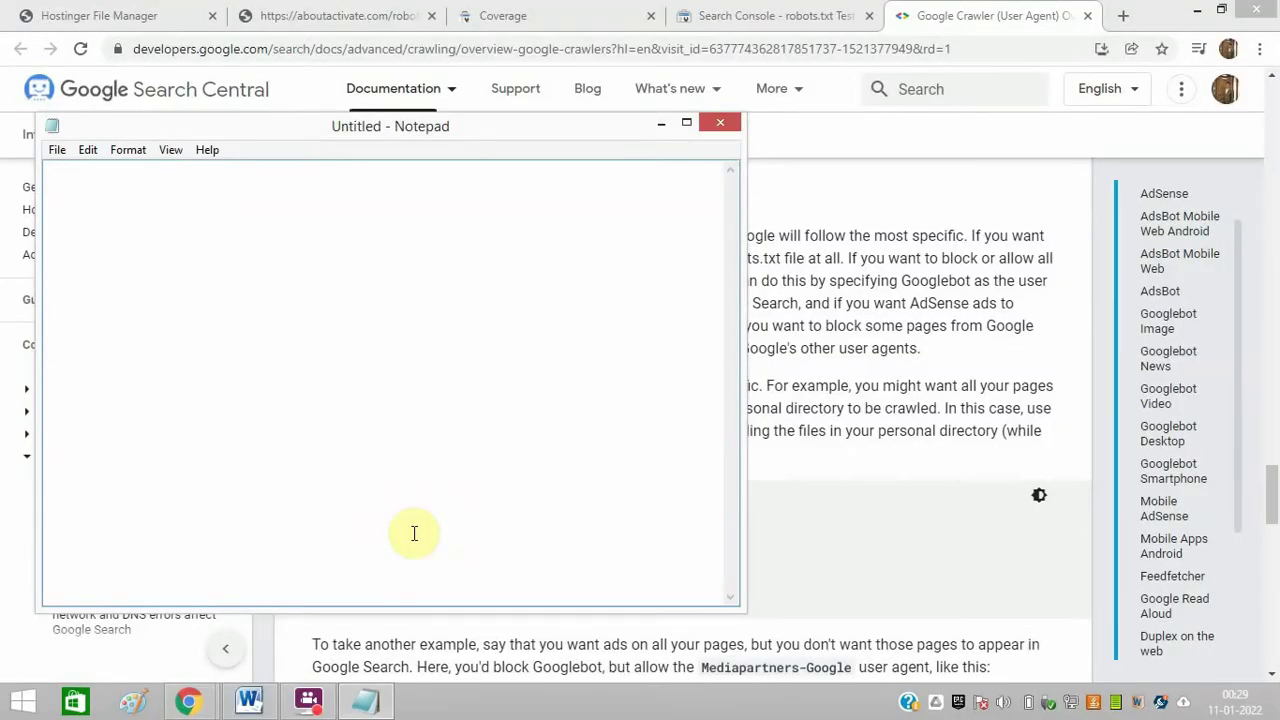
pyautogui.hotkey('ctrl', 'v')
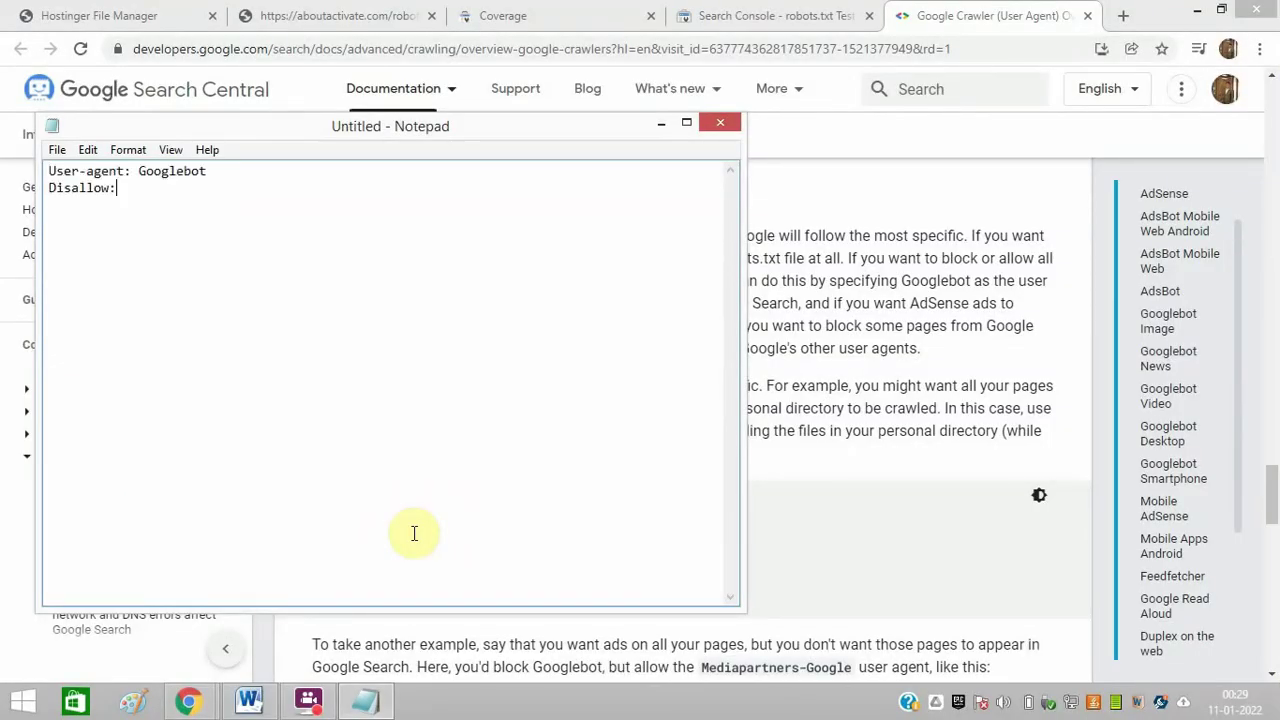
pyautogui.click(791, 441)
pyautogui.moveTo(436, 188)
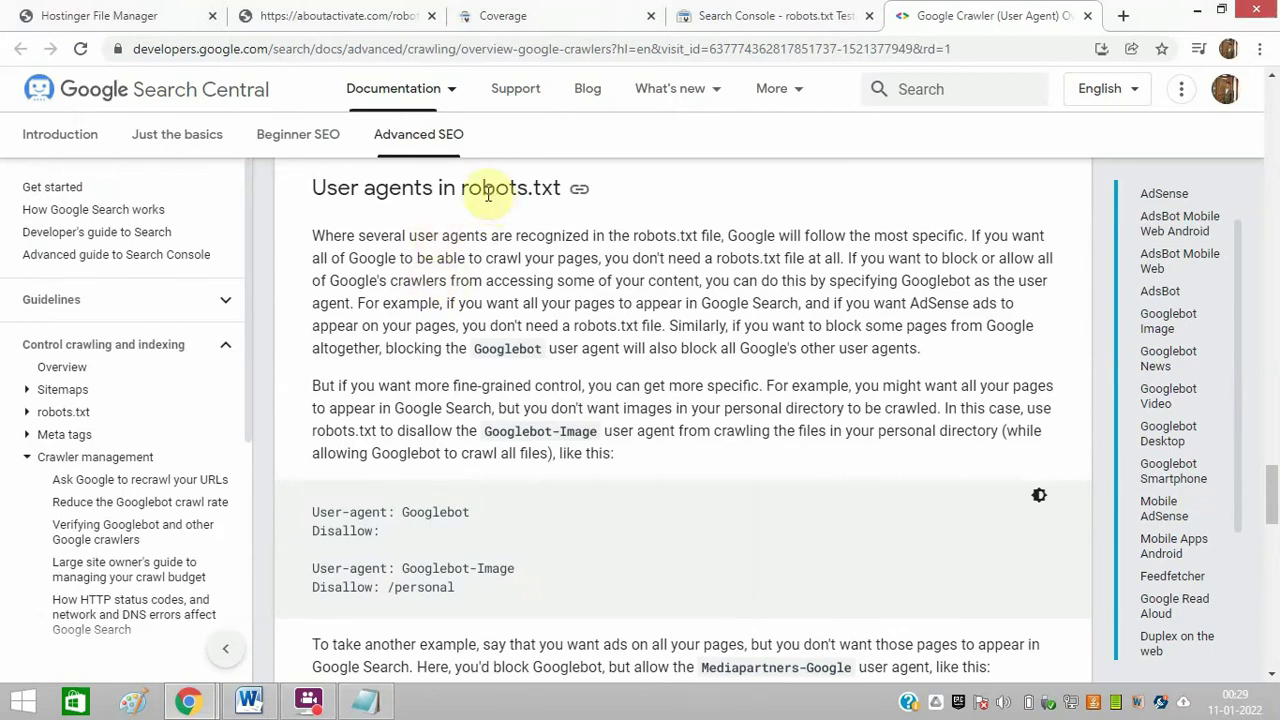
pyautogui.moveTo(466, 187); pyautogui.dragTo(557, 190)
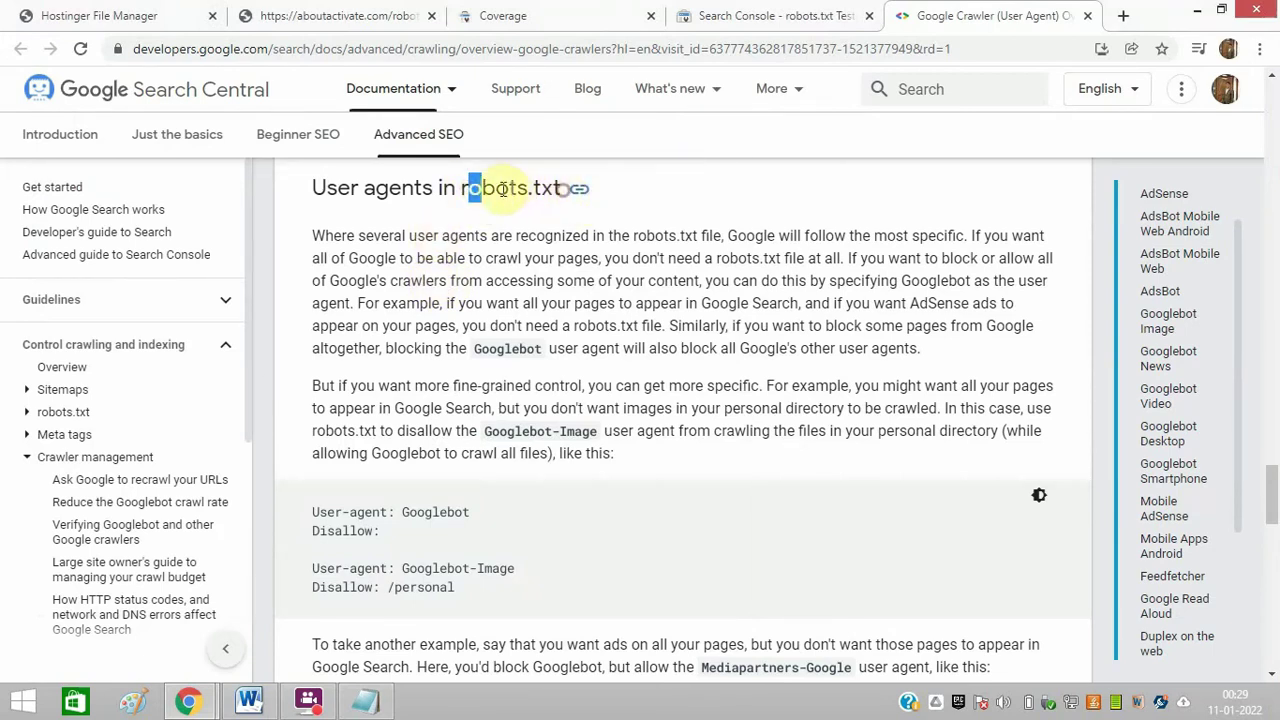
pyautogui.click(463, 188)
pyautogui.moveTo(463, 188); pyautogui.dragTo(557, 190)
pyautogui.hotkey('ctrl', 'c')
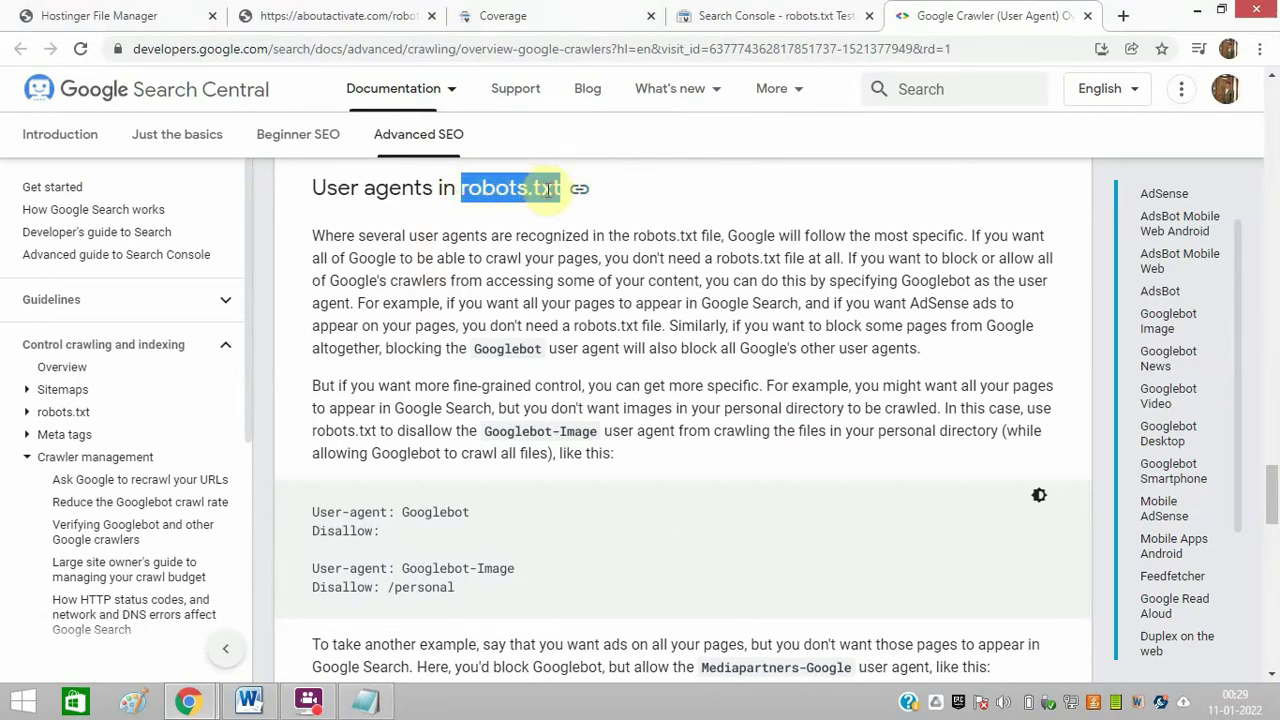
# Save the rules as robots.txt on the Desktop and close Notepad.
pyautogui.hotkey('alt', 'Tab')
pyautogui.hotkey('ctrl', 's')
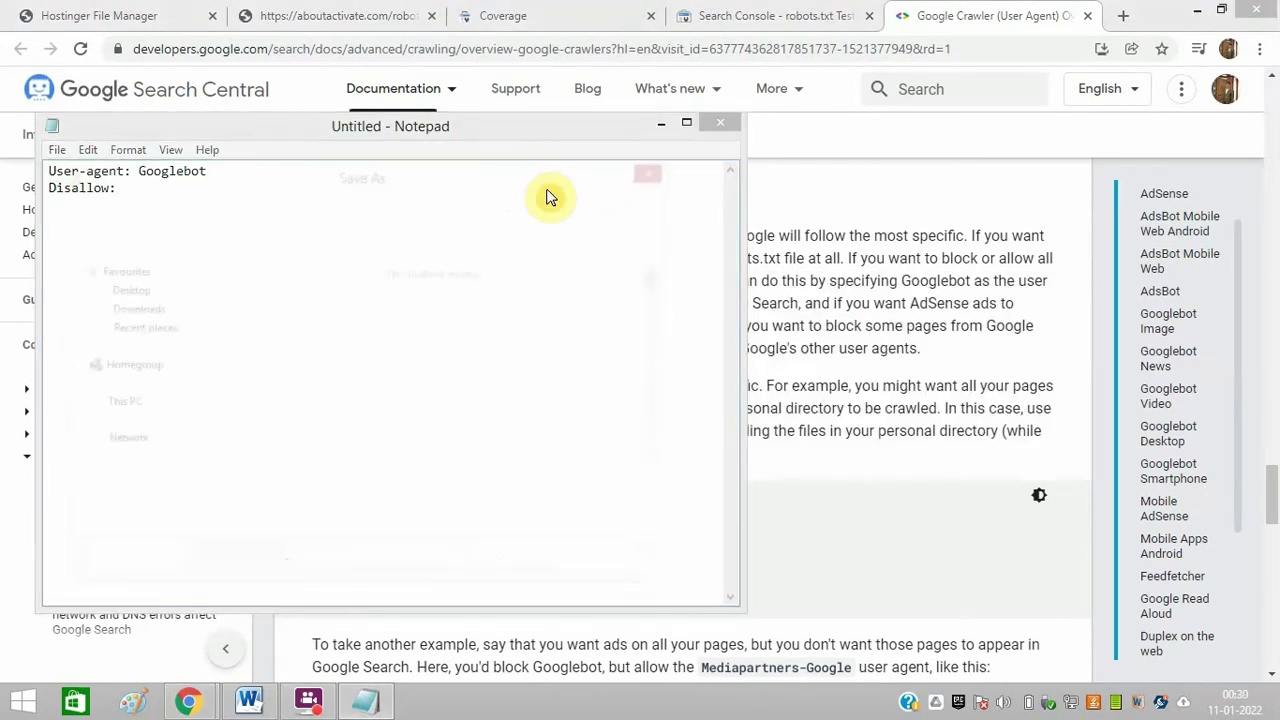
pyautogui.hotkey('ctrl', 'v')
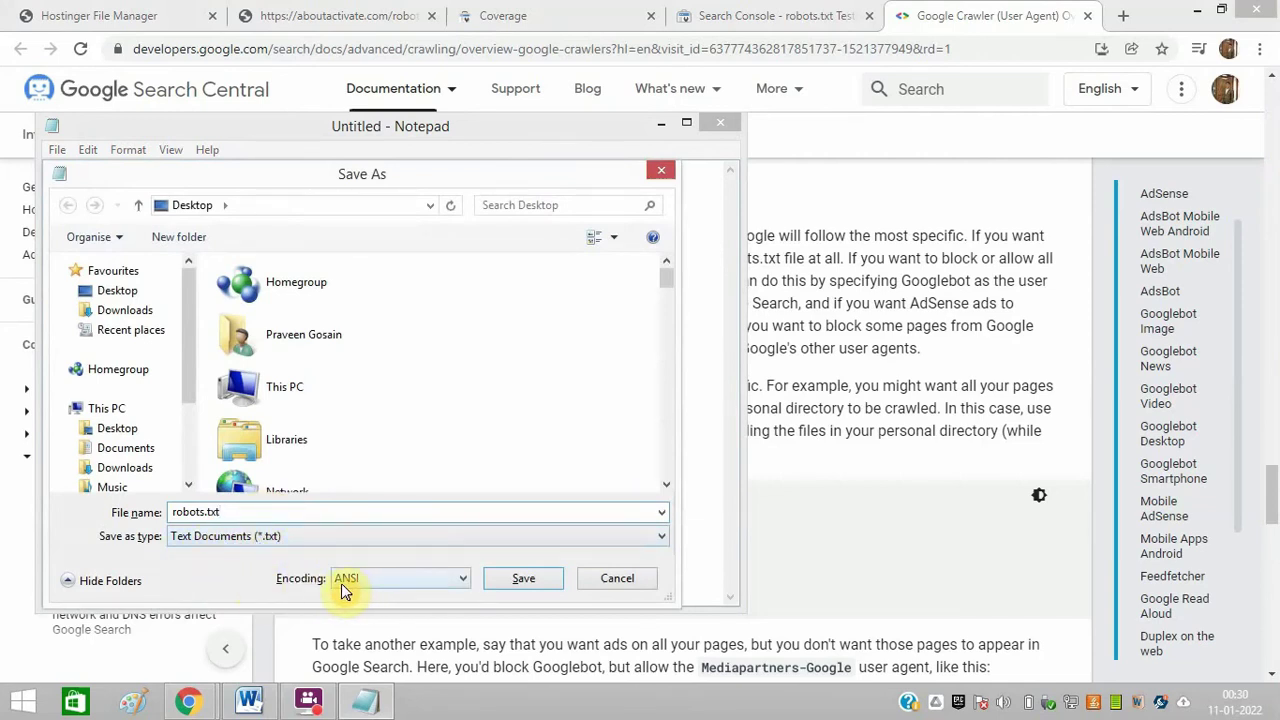
pyautogui.click(518, 586)
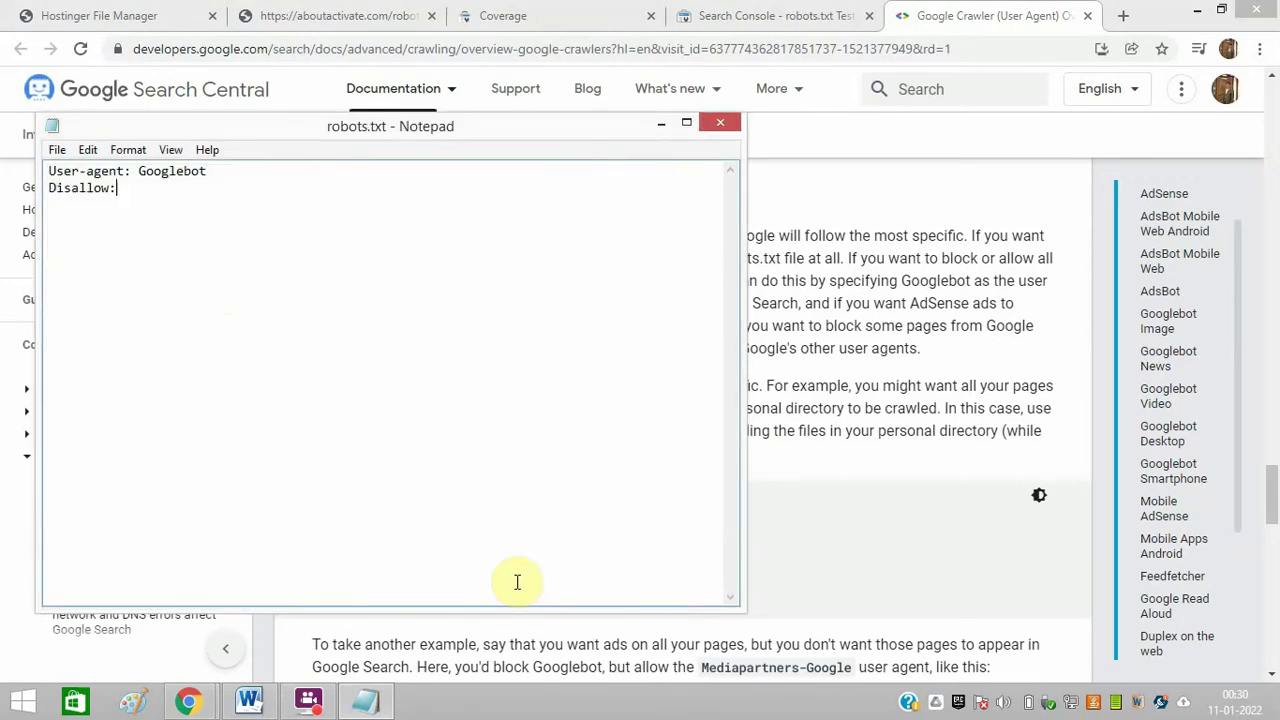
pyautogui.click(716, 128)
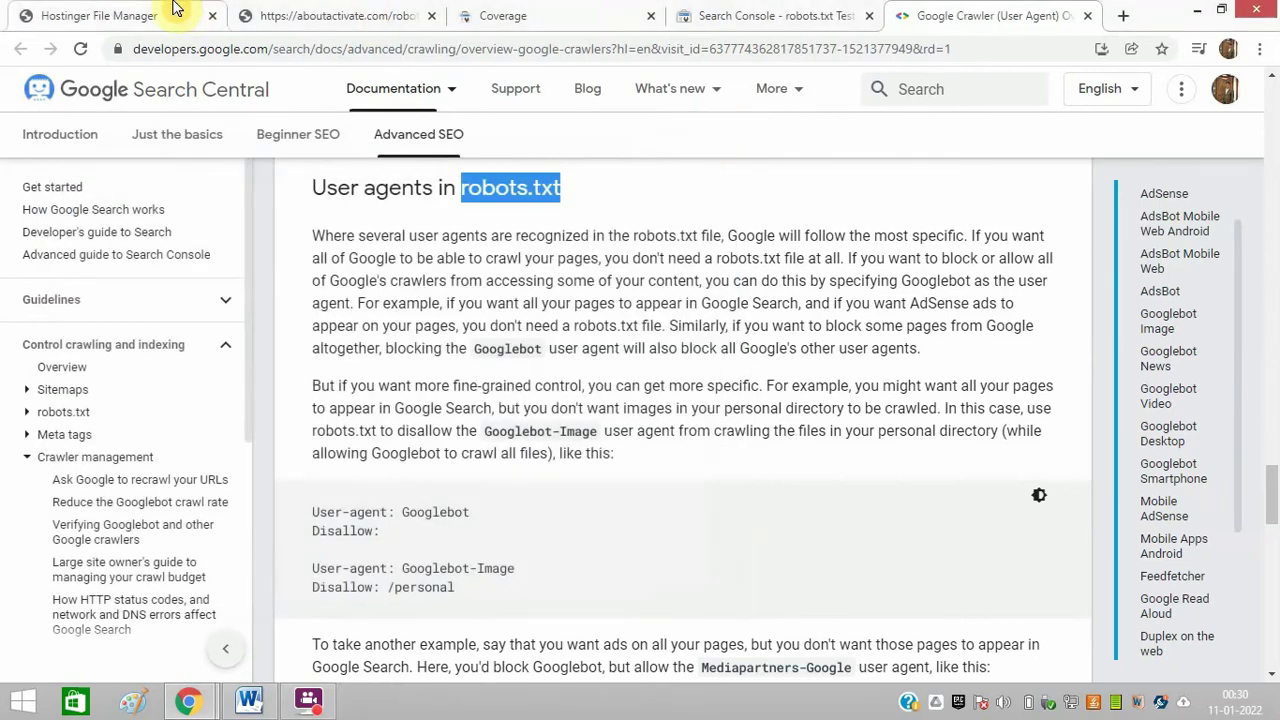
pyautogui.click(174, 10)
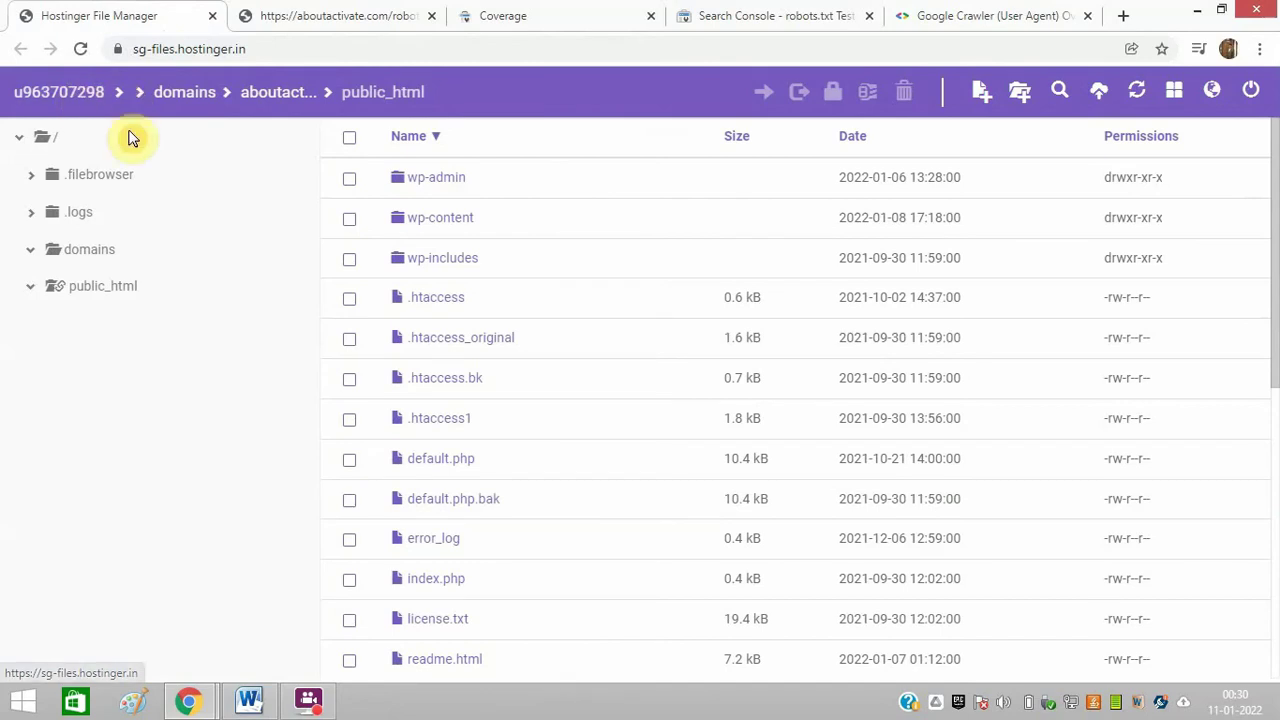
# Browse to domains > public_html in Hostinger File Manager and start a file upload there.
pyautogui.click(189, 96)
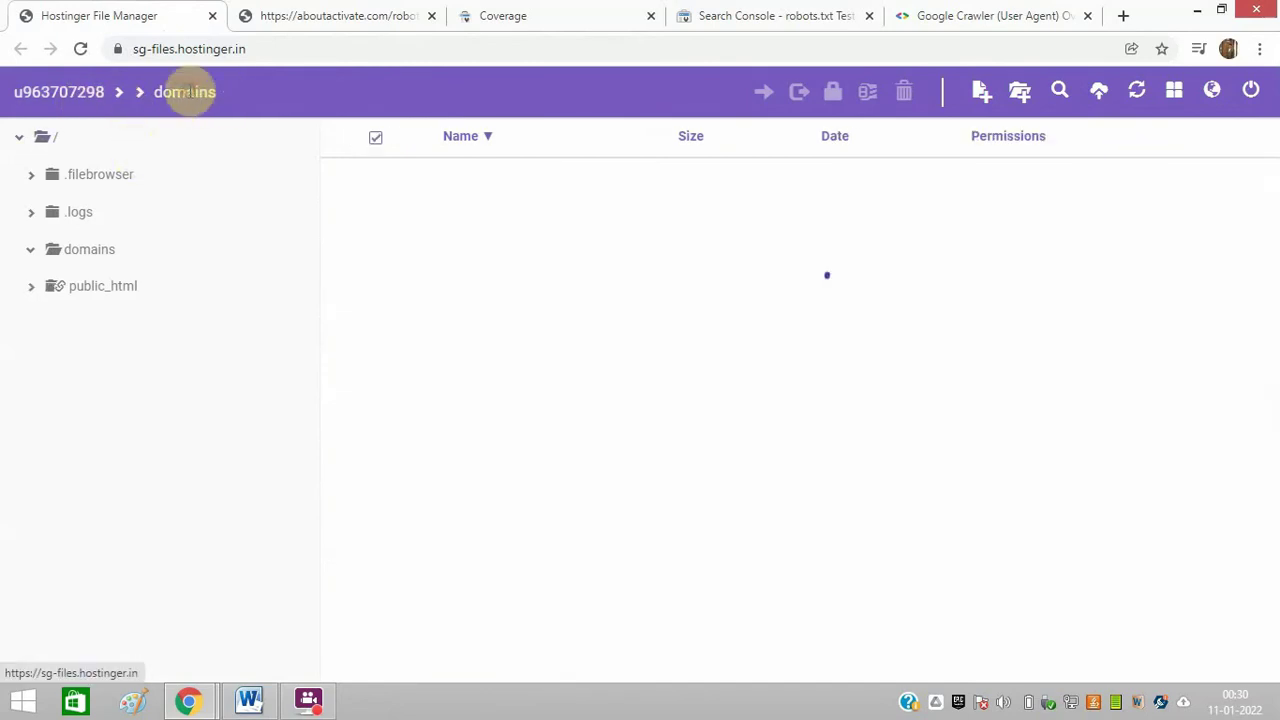
pyautogui.click(91, 300)
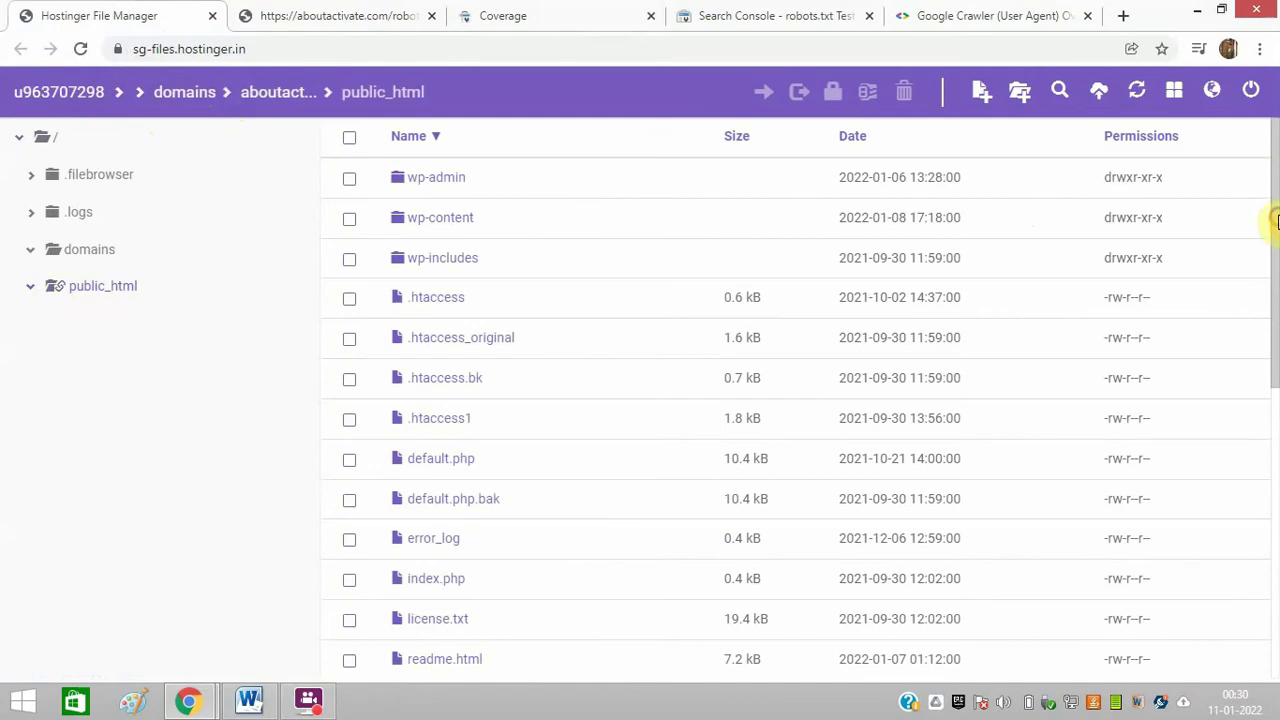
pyautogui.moveTo(1276, 220); pyautogui.dragTo(1276, 314)
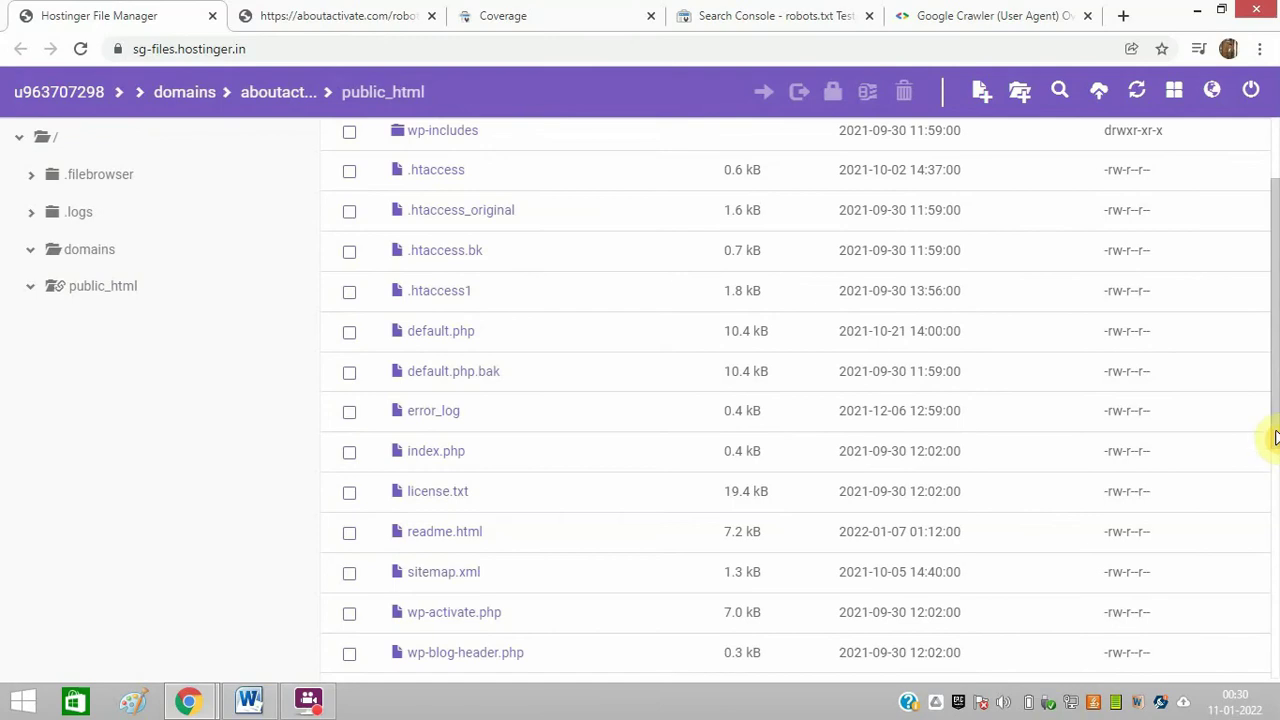
pyautogui.moveTo(1276, 428); pyautogui.dragTo(1276, 606)
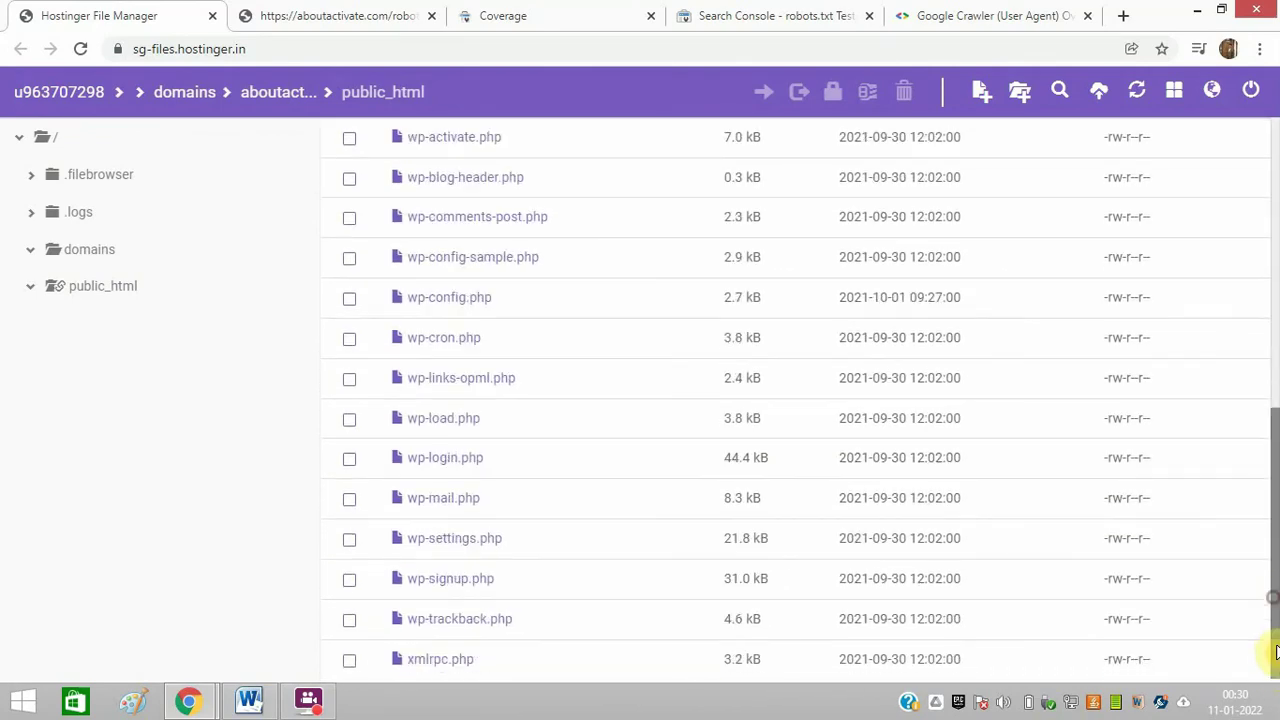
pyautogui.moveTo(1272, 622); pyautogui.dragTo(1274, 120)
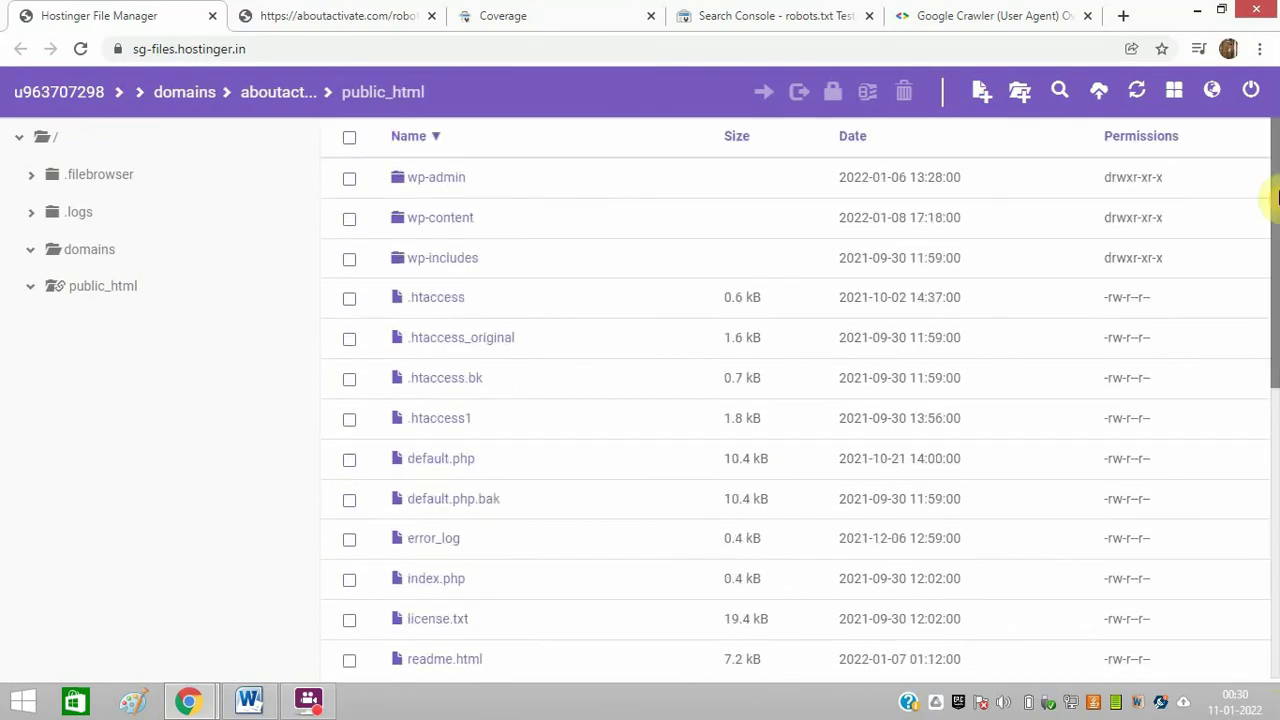
pyautogui.click(1101, 96)
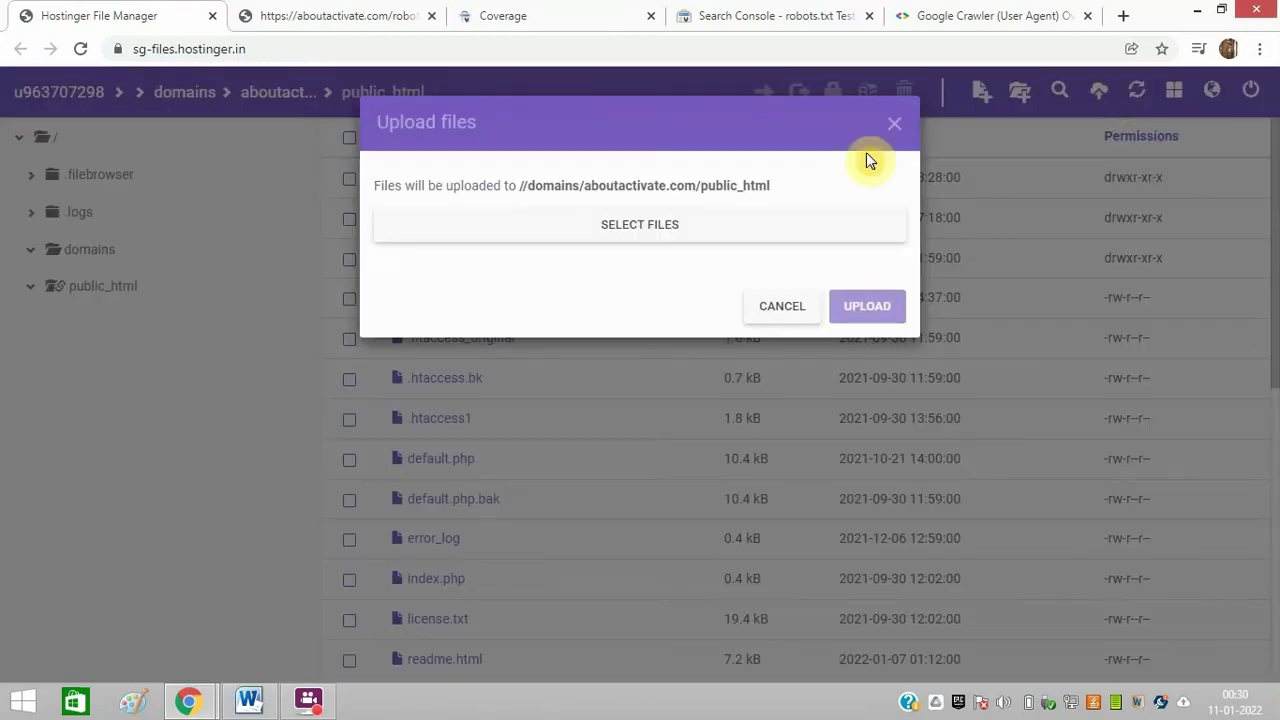
# Pick robots.txt from the Desktop and upload it to public_html.
pyautogui.click(669, 225)
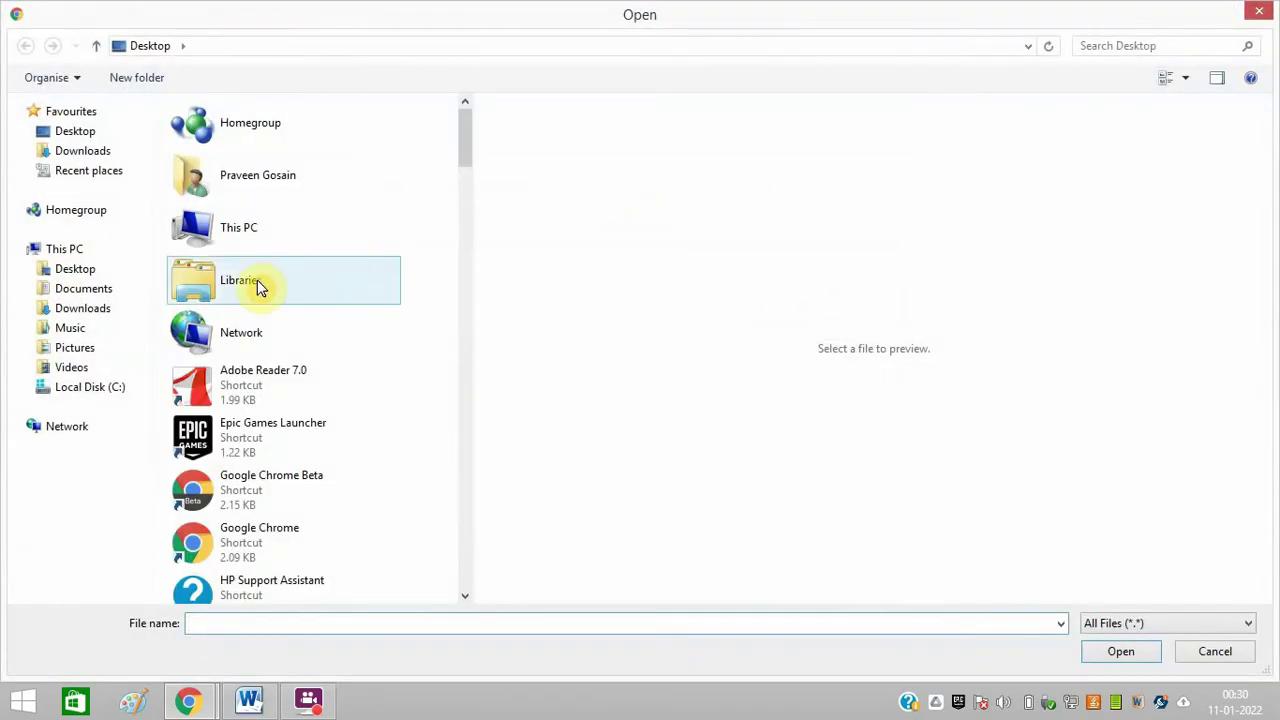
pyautogui.click(258, 287)
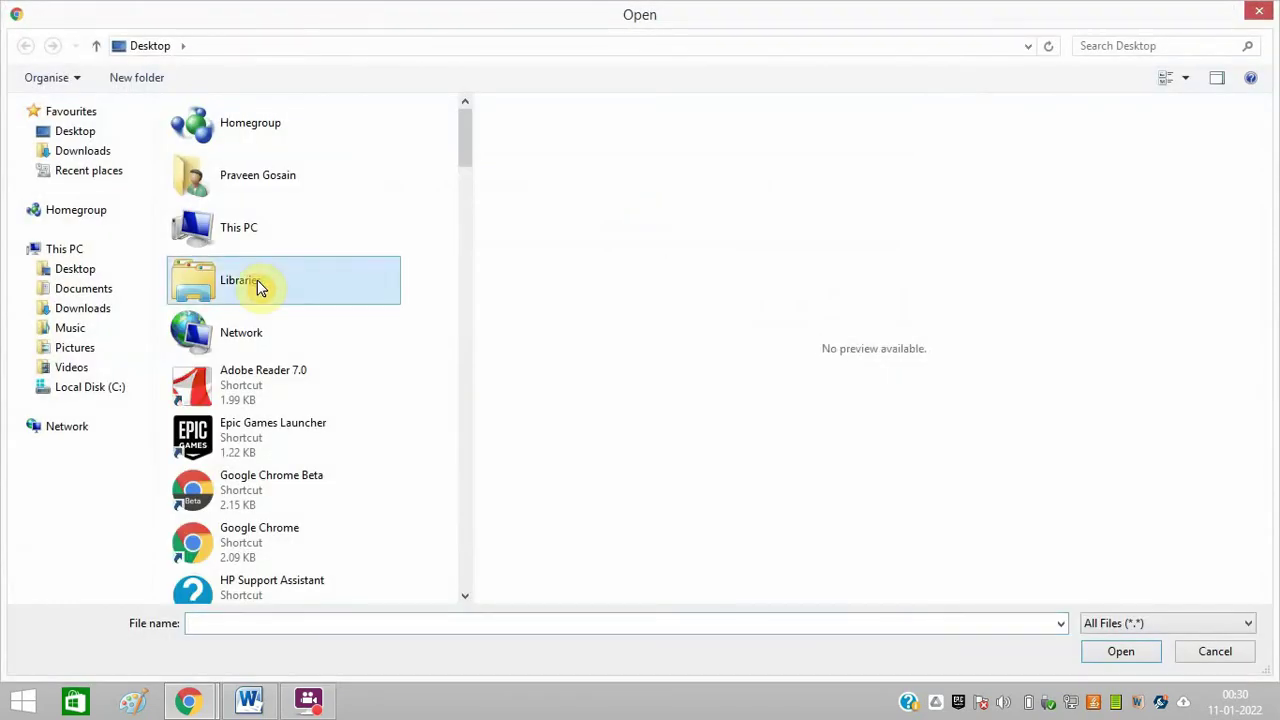
pyautogui.press('r')
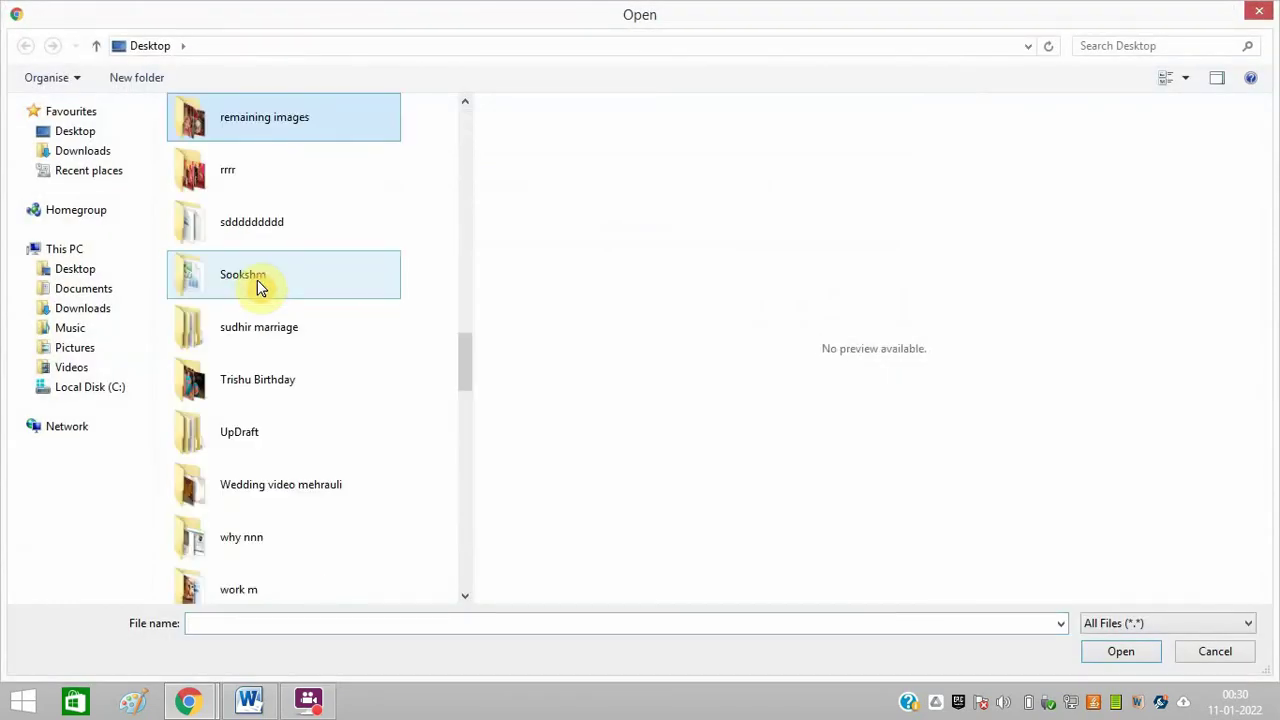
pyautogui.press('r')
pyautogui.press('r')
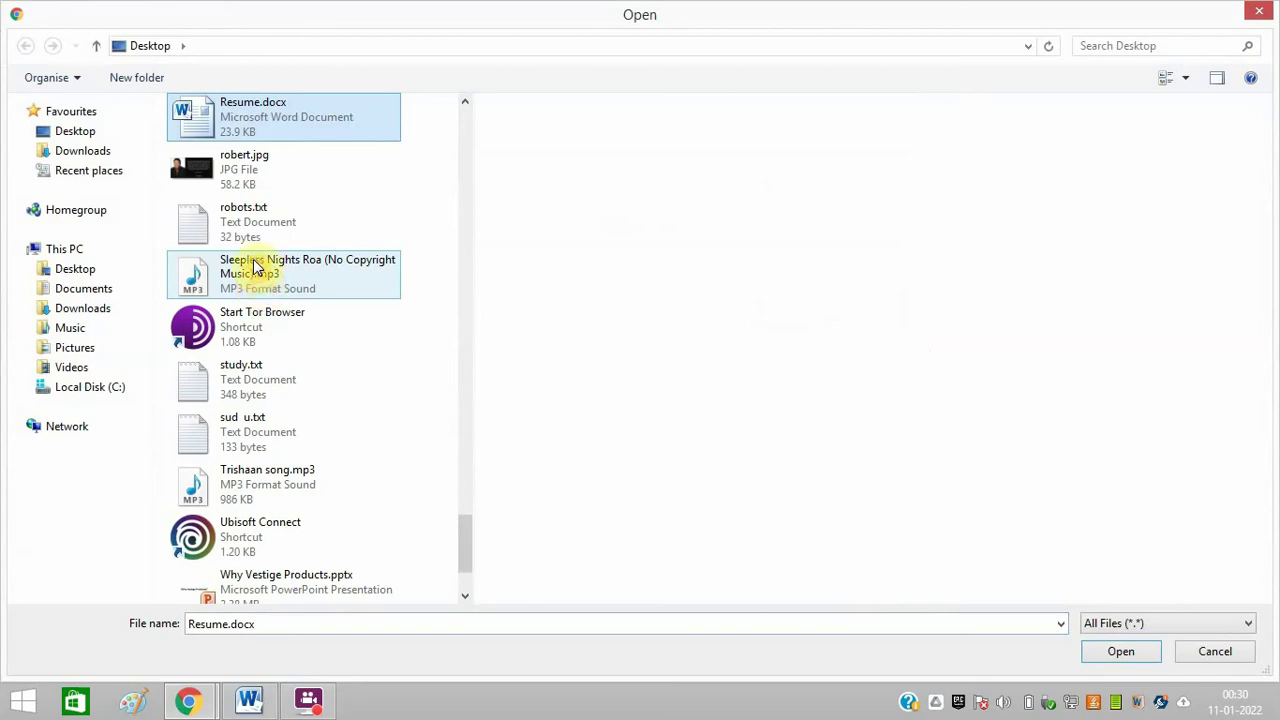
pyautogui.doubleClick(243, 222)
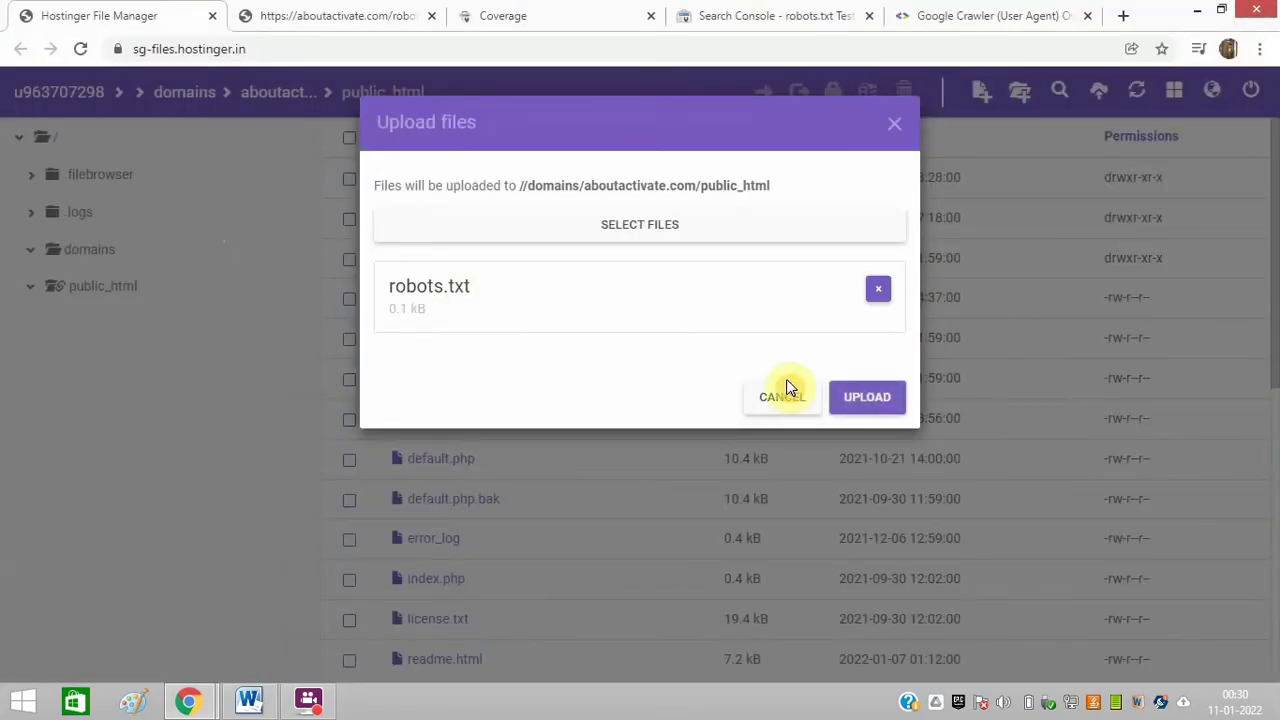
pyautogui.click(868, 397)
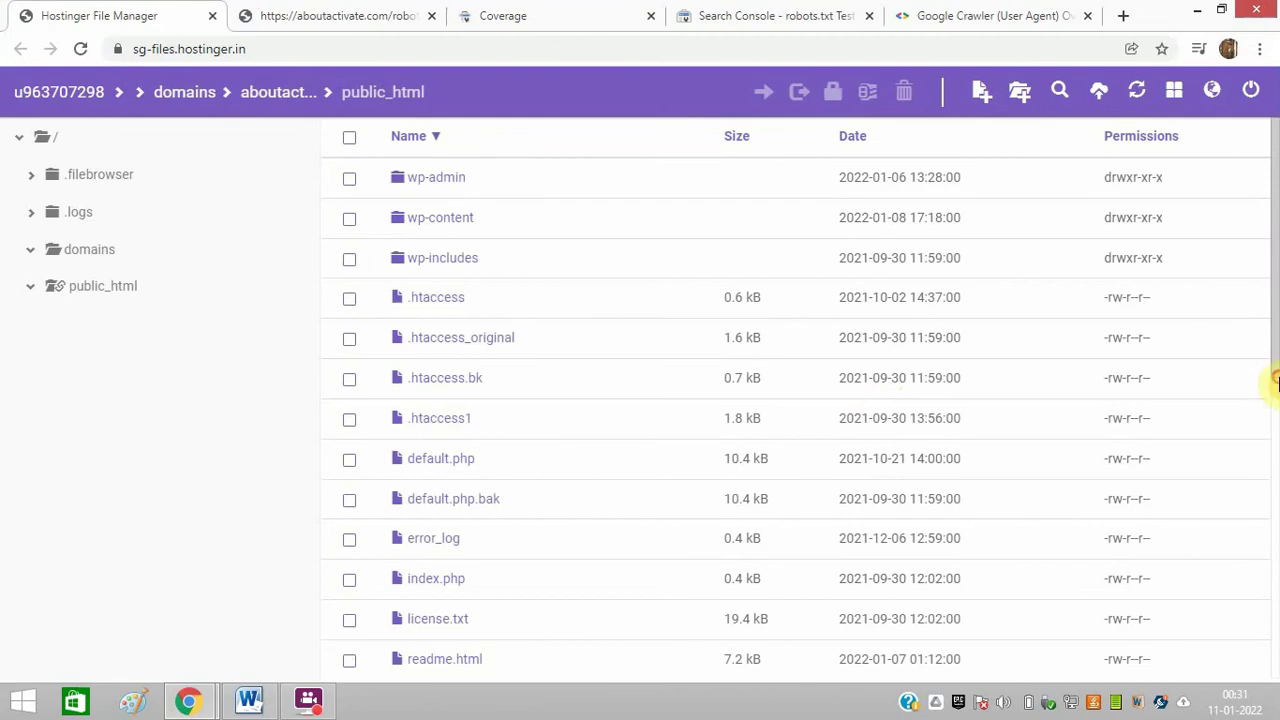
# Open the uploaded robots.txt to check its Googlebot rules, then save and close it.
pyautogui.moveTo(1270, 323); pyautogui.dragTo(1272, 478)
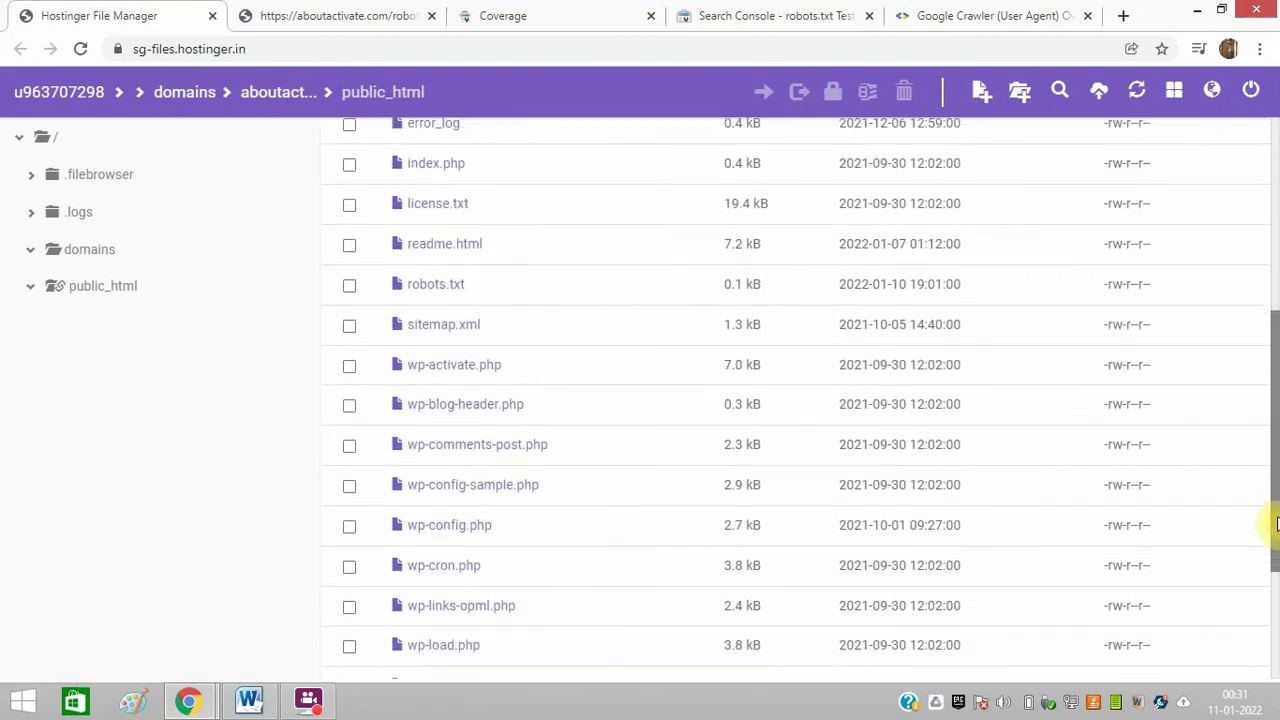
pyautogui.moveTo(1272, 478); pyautogui.dragTo(478, 603)
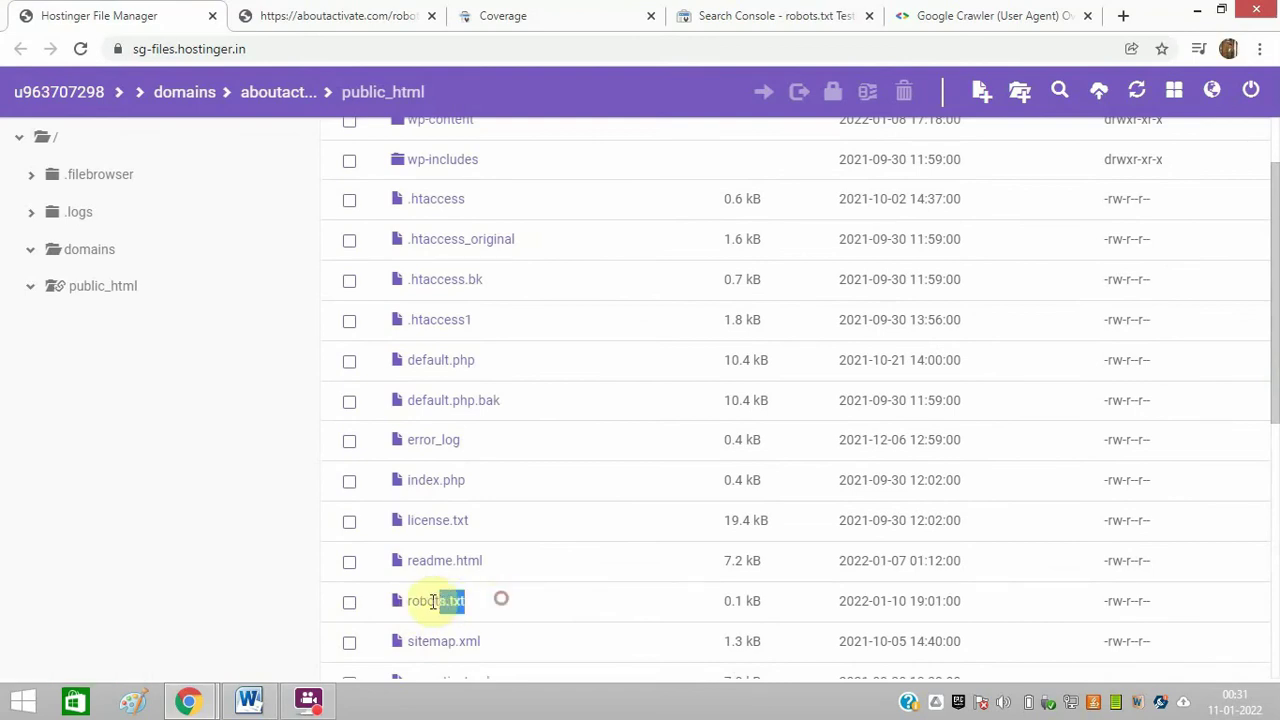
pyautogui.click(410, 604)
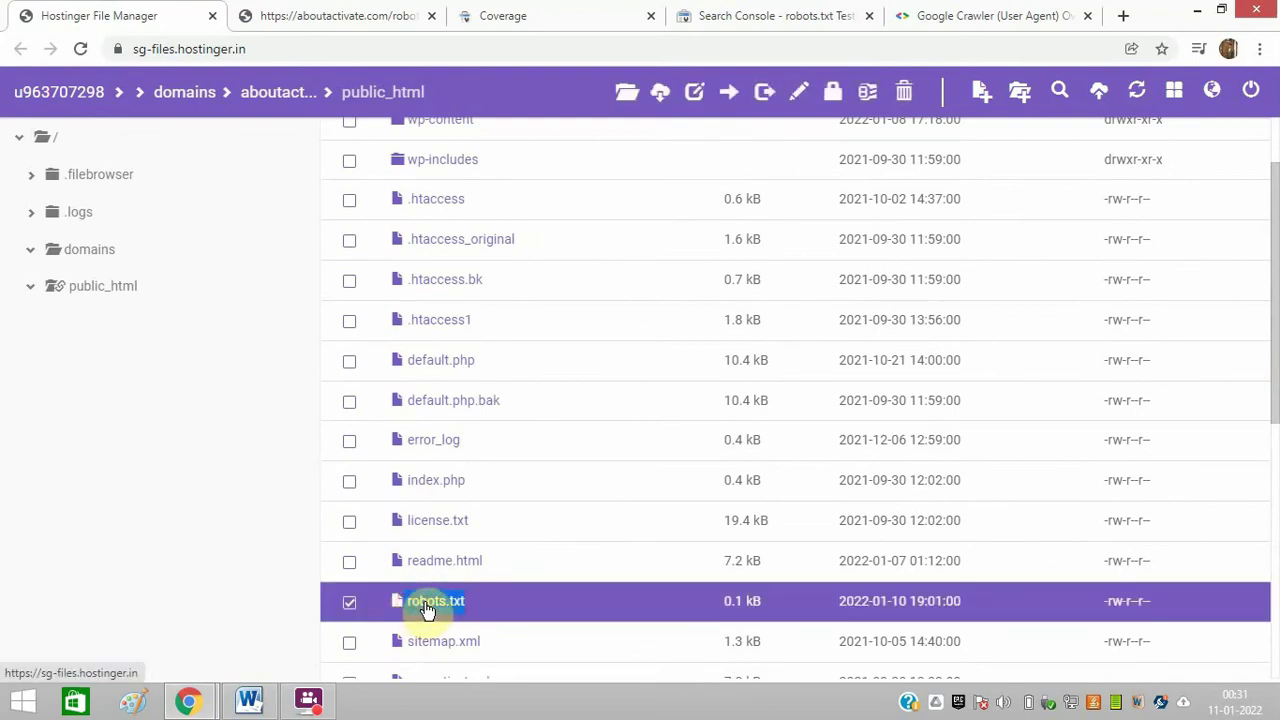
pyautogui.doubleClick(425, 605)
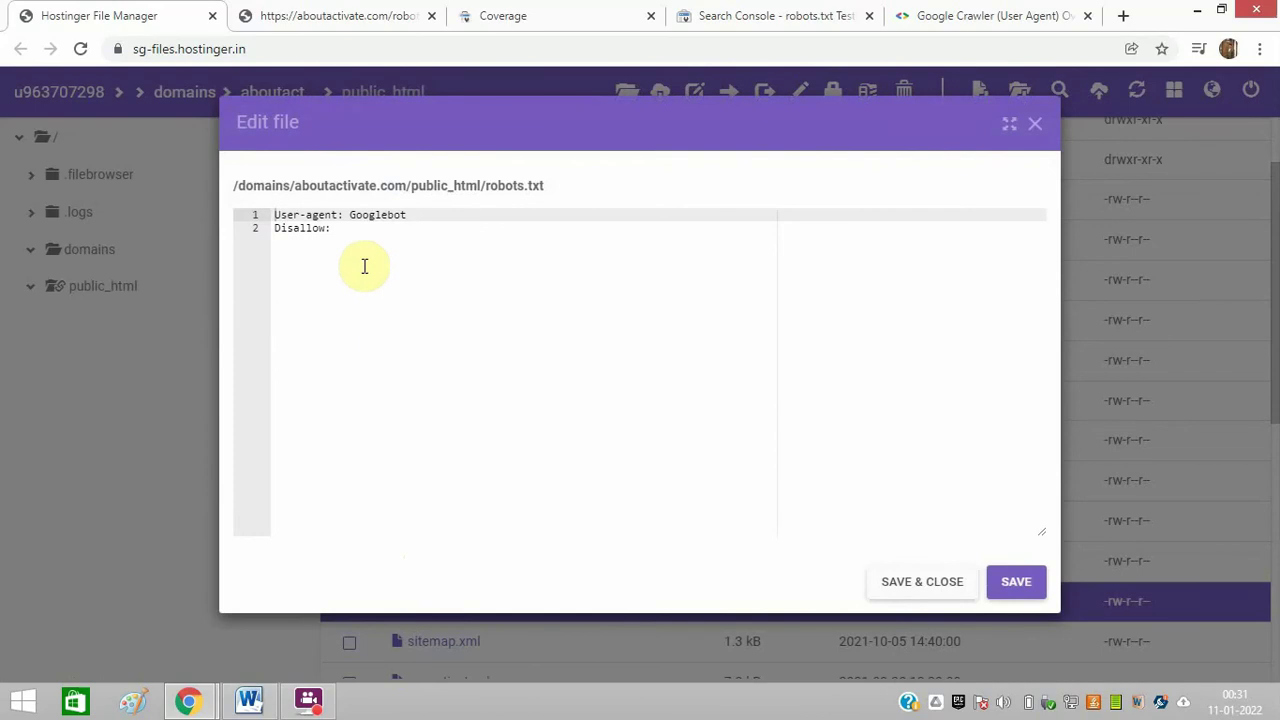
pyautogui.click(363, 266)
pyautogui.hotkey('ctrl', 'a')
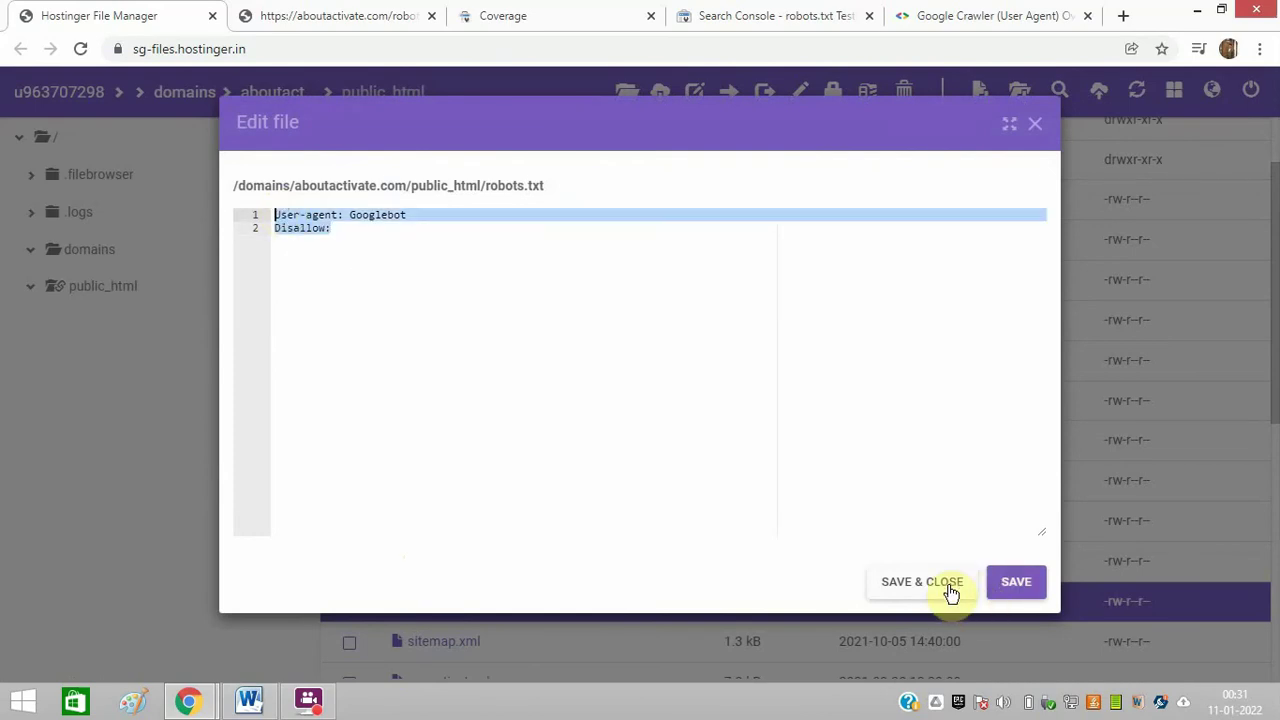
pyautogui.click(948, 584)
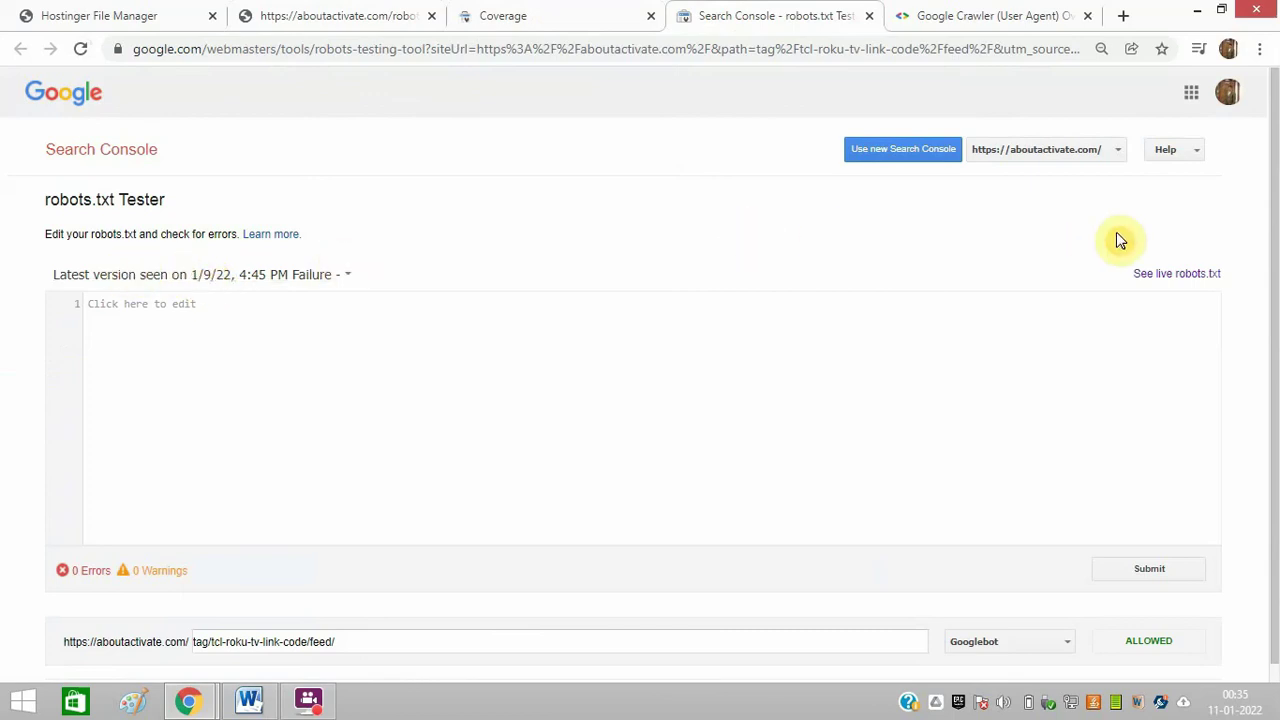
# Bring up the link options for the tester's 'See live robots.txt' link.
pyautogui.rightClick(1158, 284)
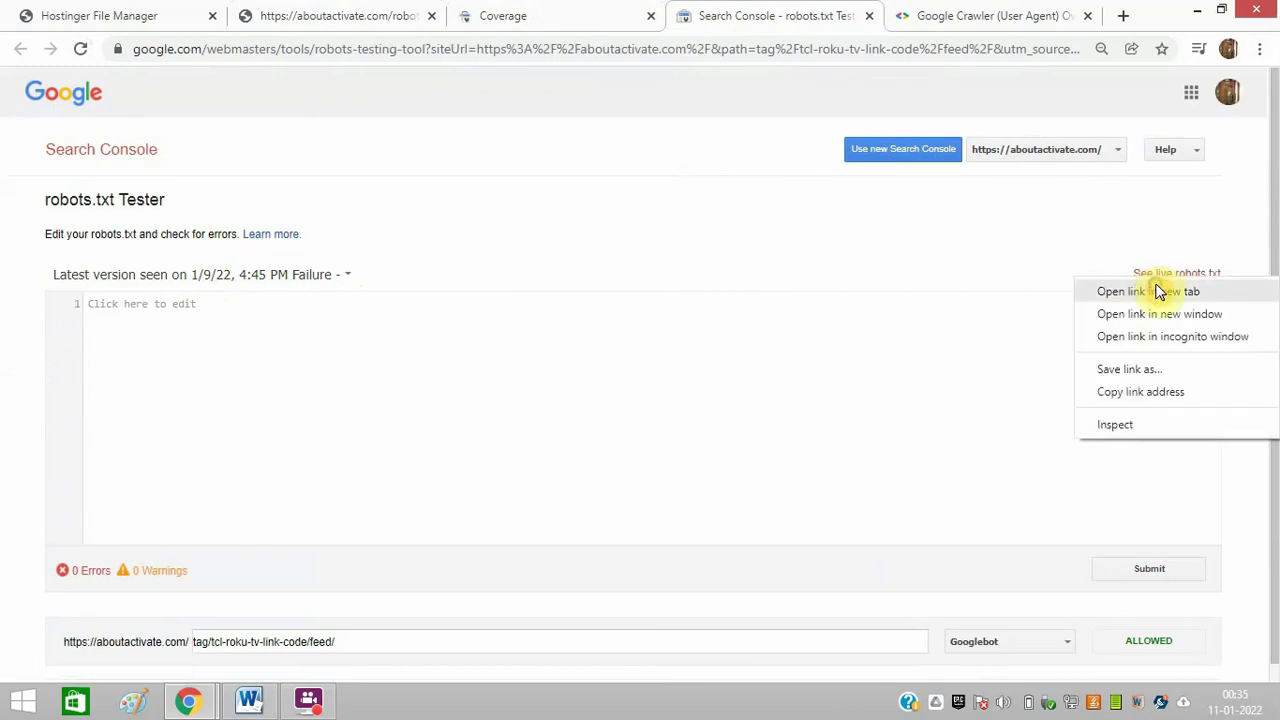